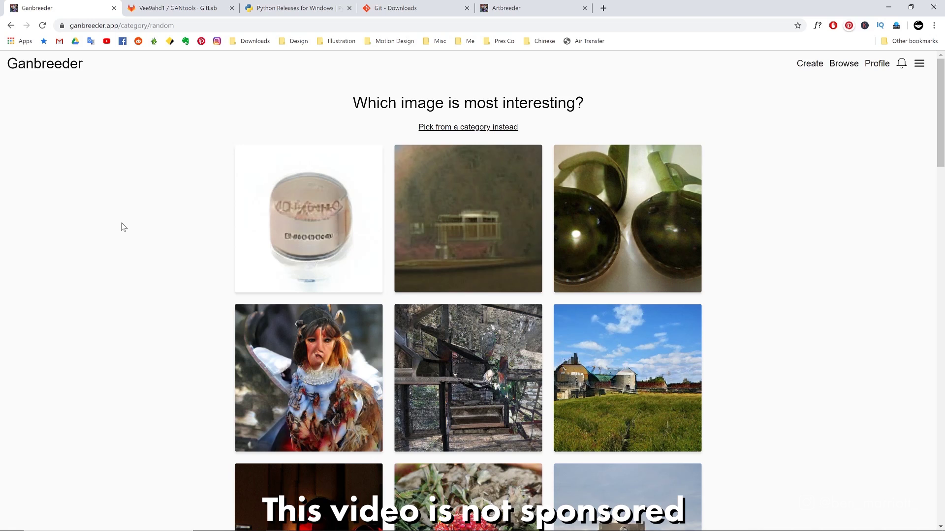
scroll(123, 228, "down", 1)
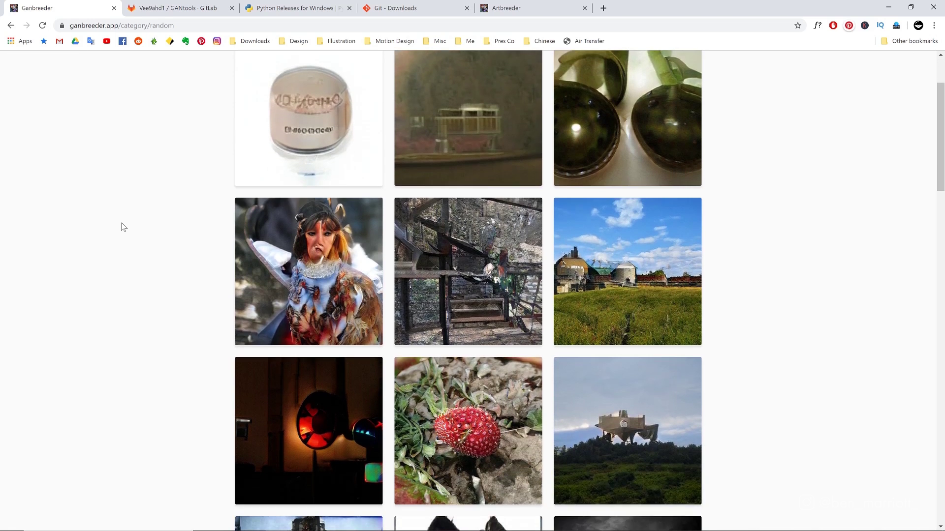
scroll(122, 227, "down", 1)
scroll(123, 228, "down", 1)
scroll(123, 228, "down", 1)
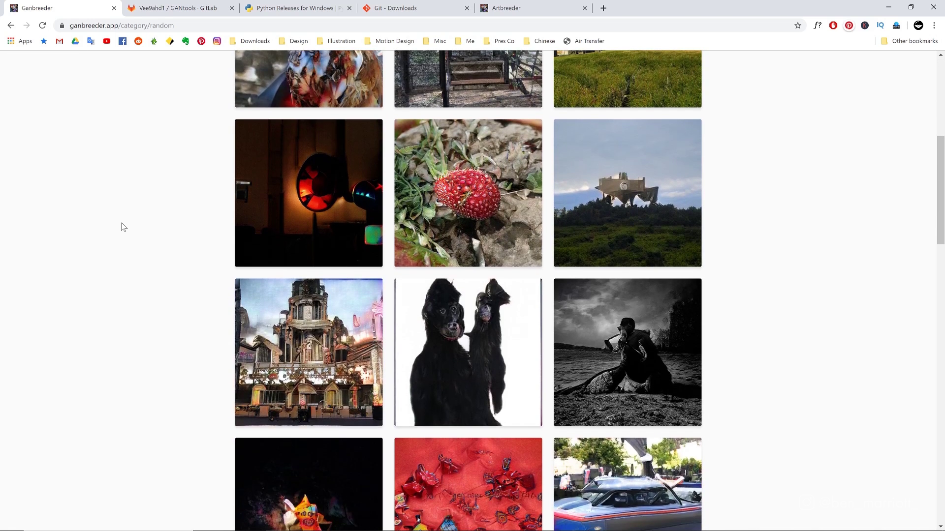
scroll(123, 227, "down", 1)
scroll(122, 227, "down", 1)
scroll(123, 227, "down", 1)
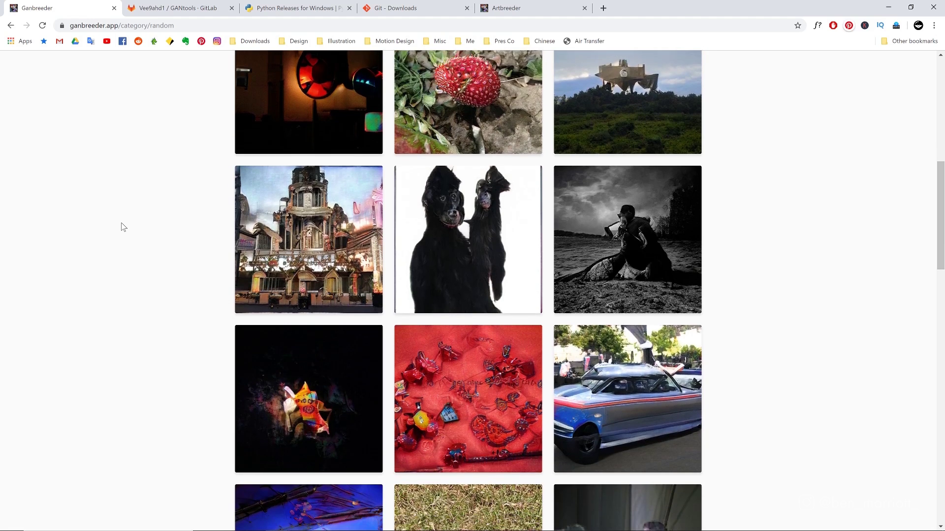
scroll(122, 228, "down", 1)
scroll(123, 227, "down", 1)
scroll(122, 227, "down", 1)
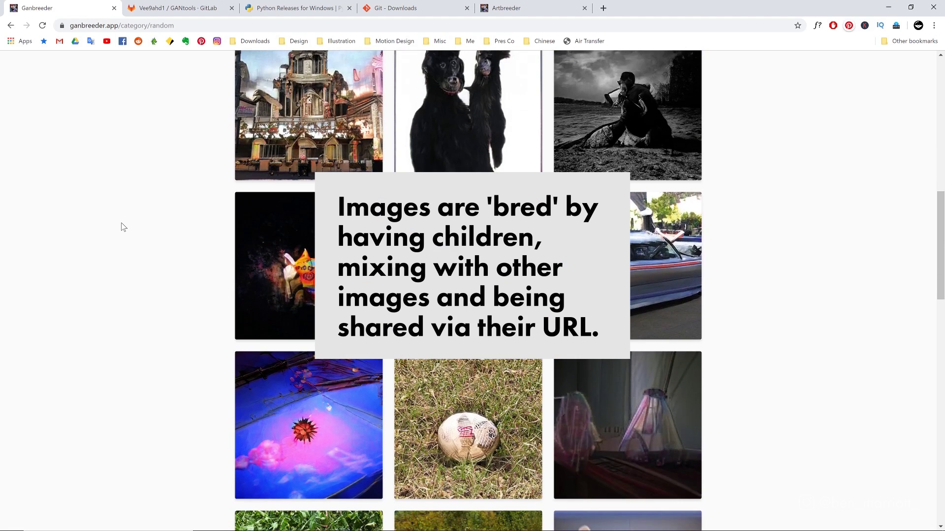
scroll(122, 228, "down", 1)
scroll(122, 227, "down", 1)
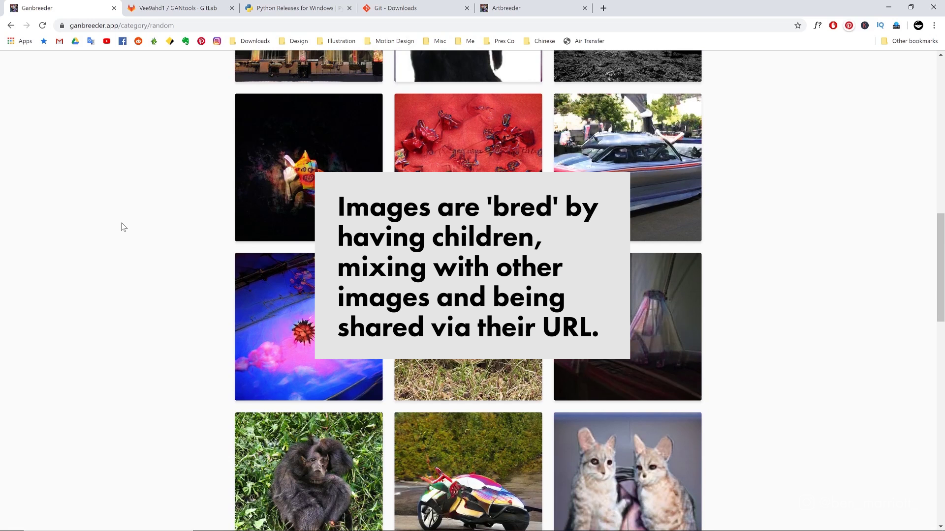
scroll(123, 227, "down", 1)
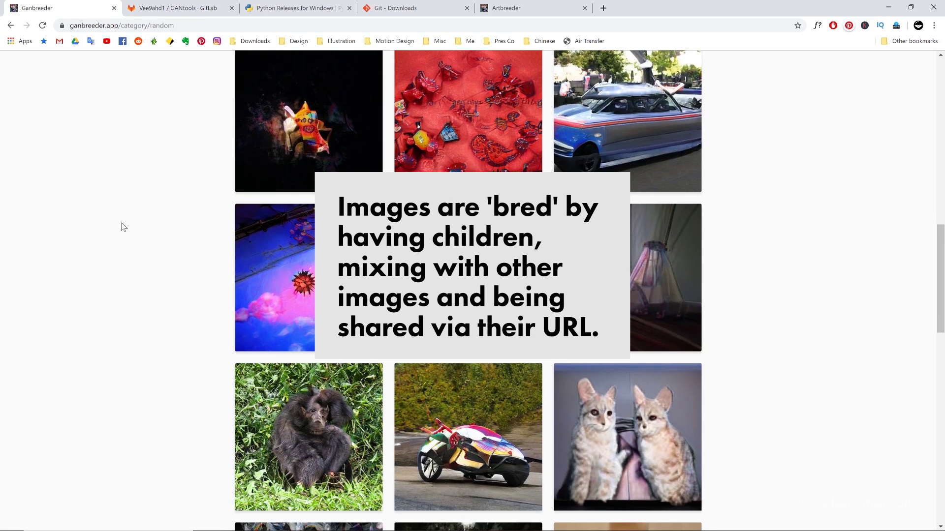
scroll(122, 227, "down", 2)
scroll(208, 245, "down", 2)
scroll(209, 245, "down", 1)
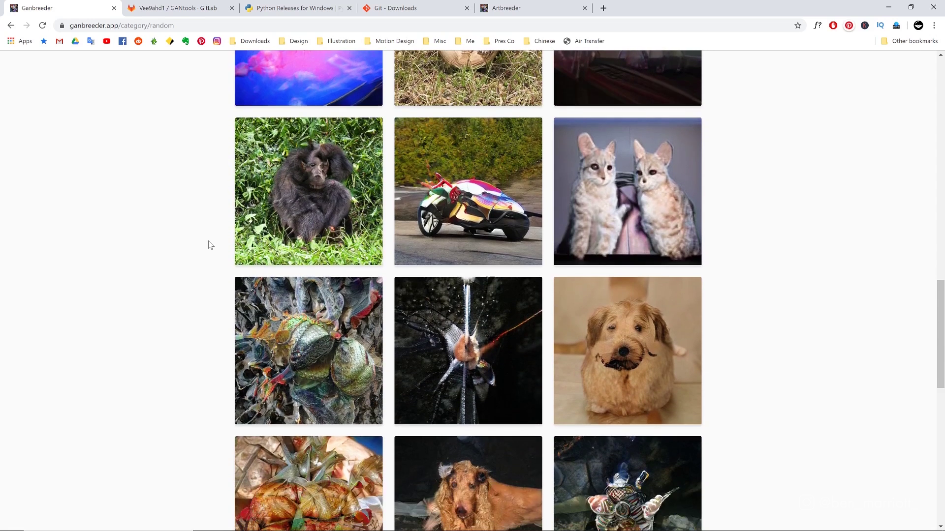
scroll(209, 245, "down", 1)
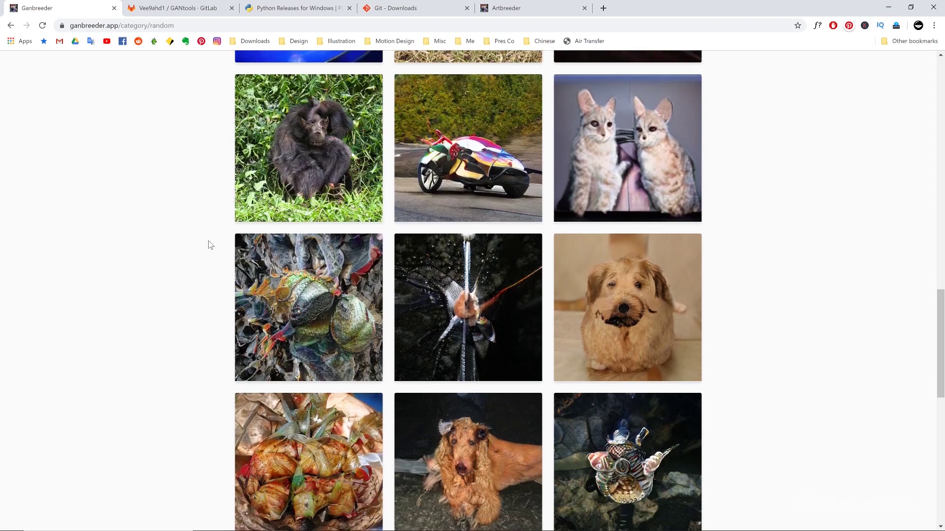
scroll(209, 245, "down", 1)
scroll(209, 245, "down", 1)
scroll(209, 245, "down", 1)
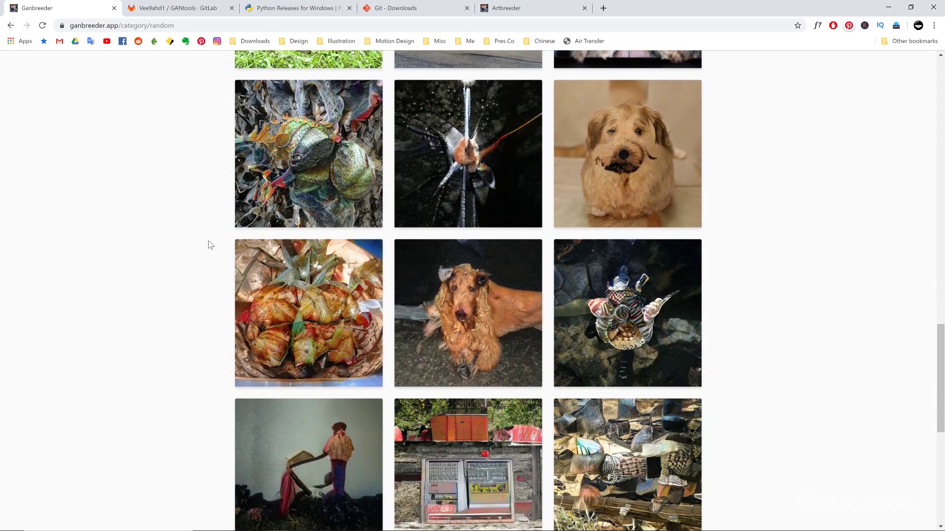
scroll(210, 245, "down", 1)
scroll(209, 245, "down", 1)
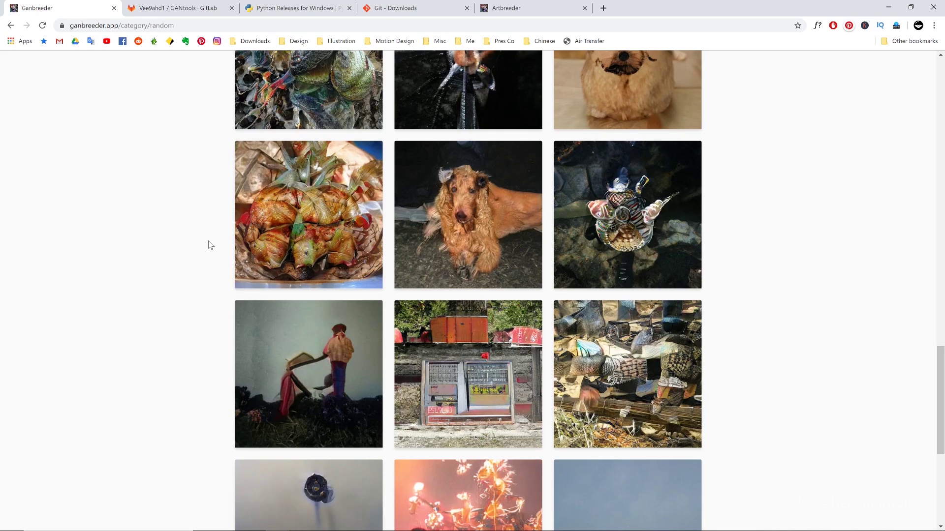
scroll(209, 245, "down", 1)
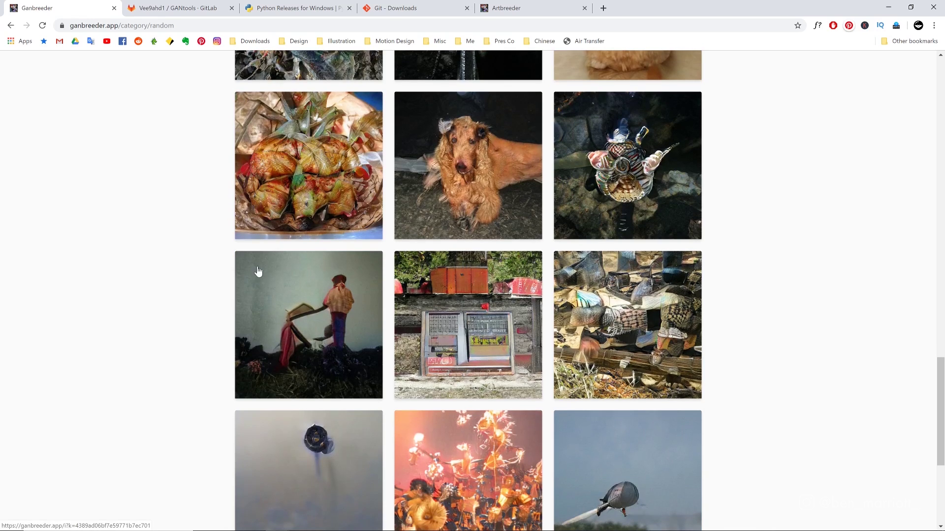
scroll(210, 248, "down", 1)
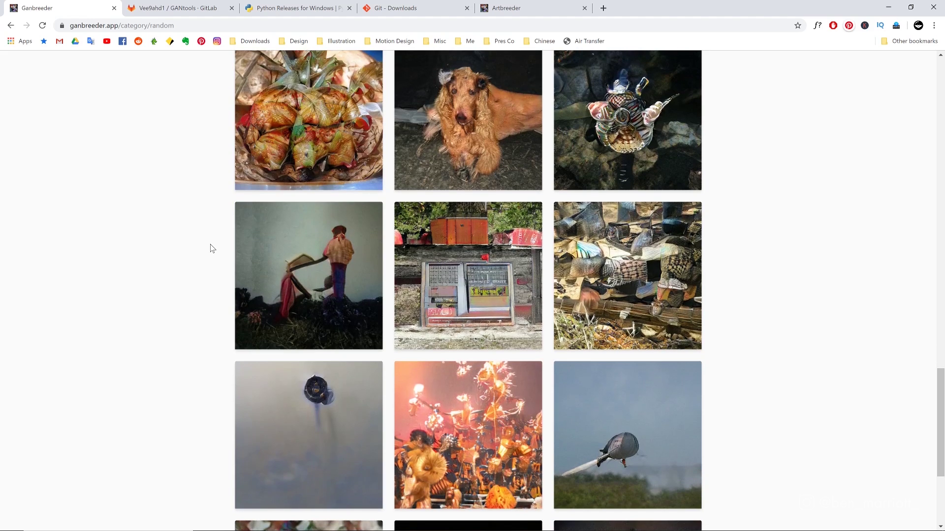
scroll(210, 247, "down", 1)
scroll(211, 248, "down", 1)
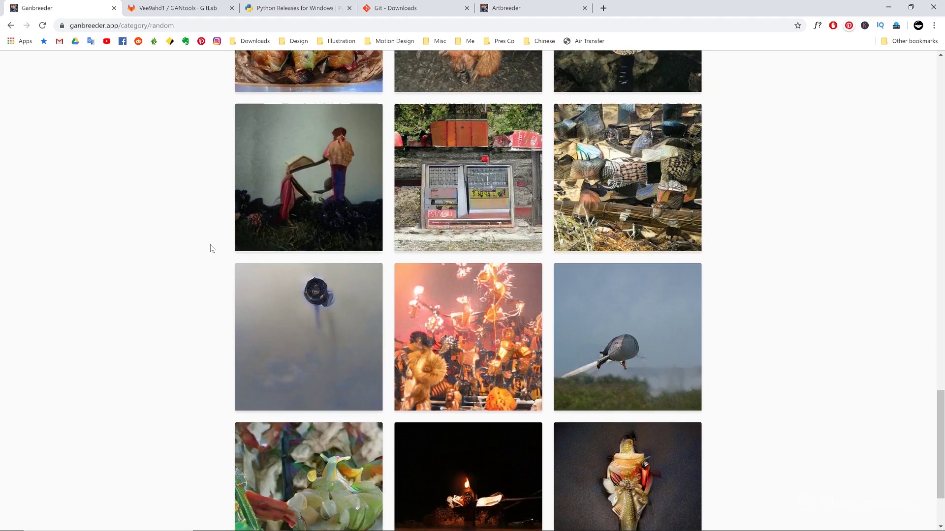
scroll(210, 248, "down", 1)
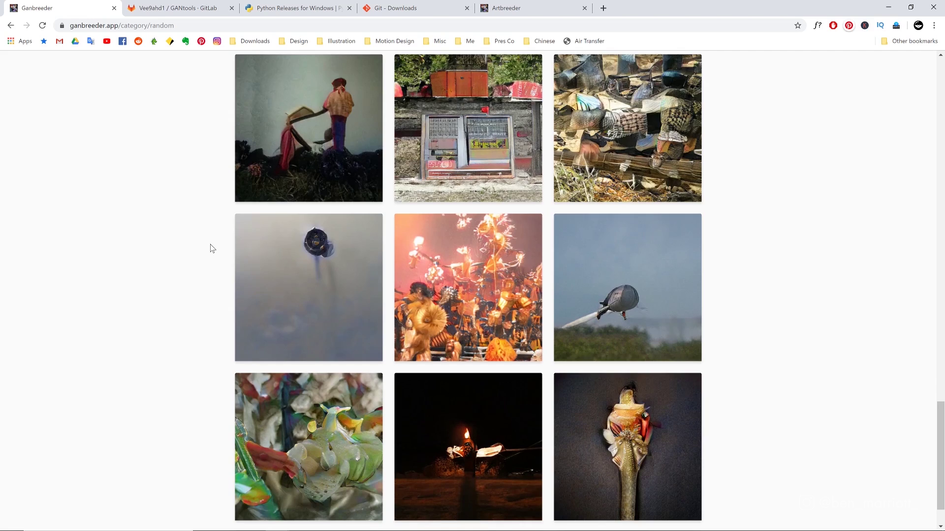
scroll(210, 249, "down", 1)
scroll(210, 247, "down", 1)
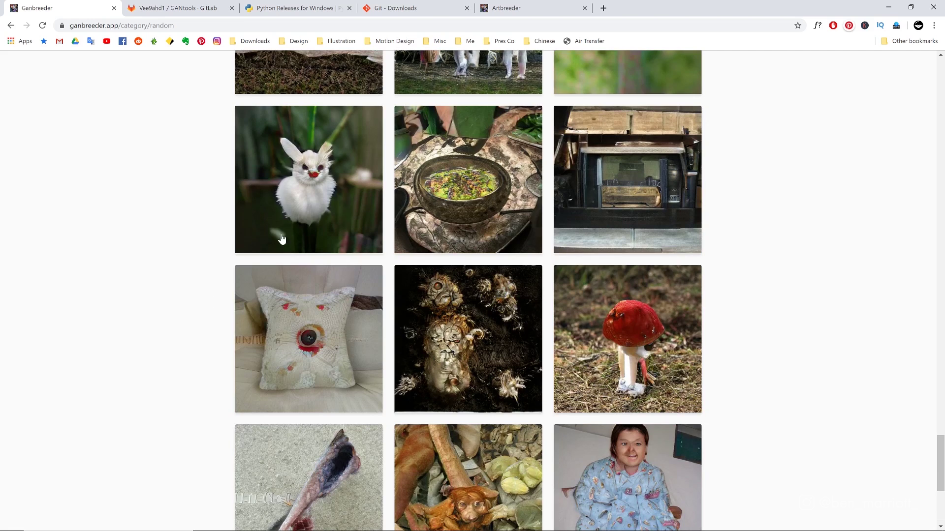
Step: Browse from the white bunny image through its children to the cat on grass
left_click(310, 214)
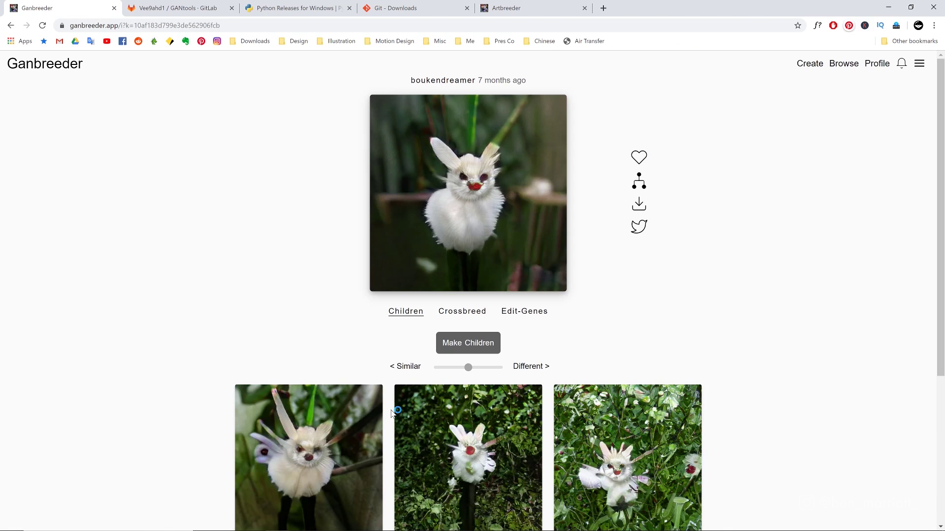
scroll(243, 348, "down", 1)
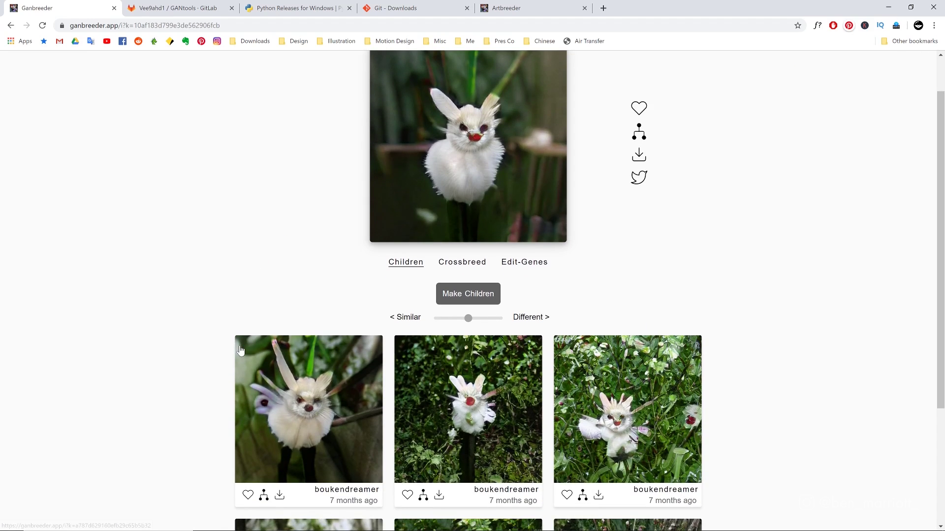
scroll(323, 256, "up", 1)
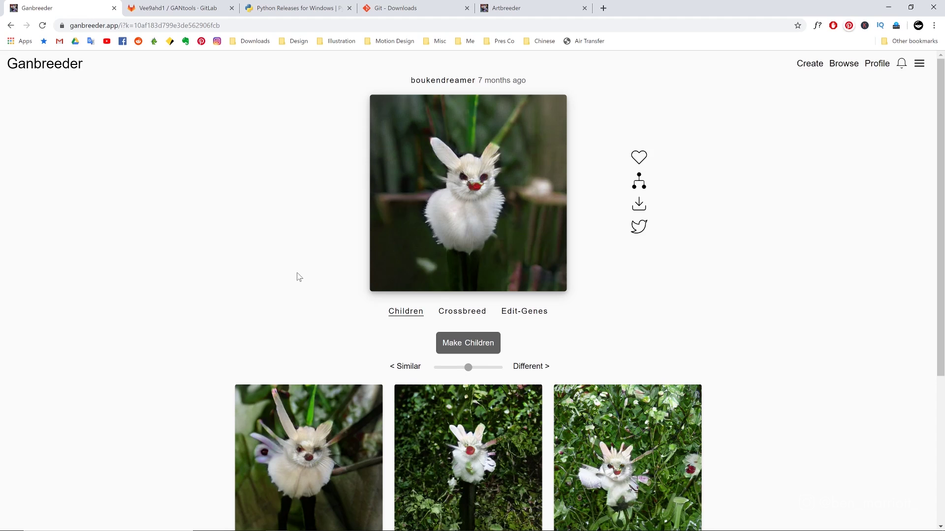
scroll(300, 280, "down", 1)
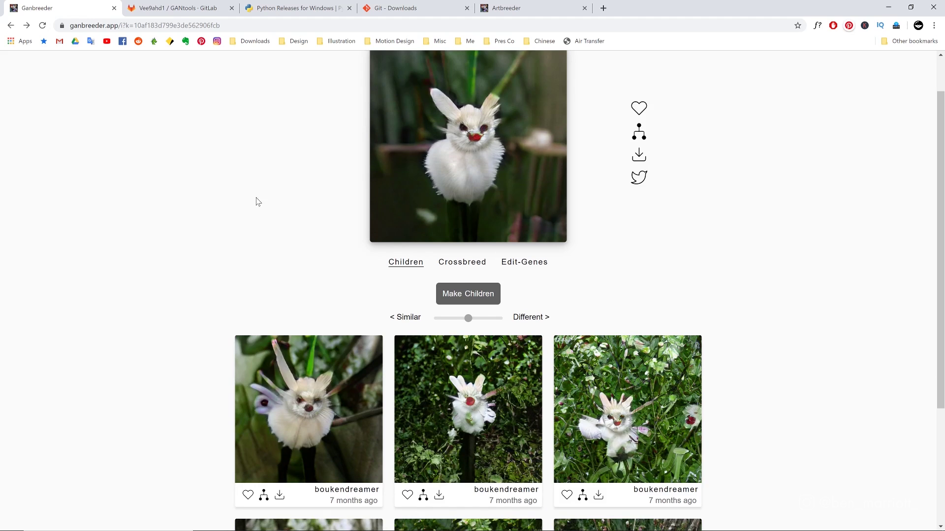
left_click(294, 408)
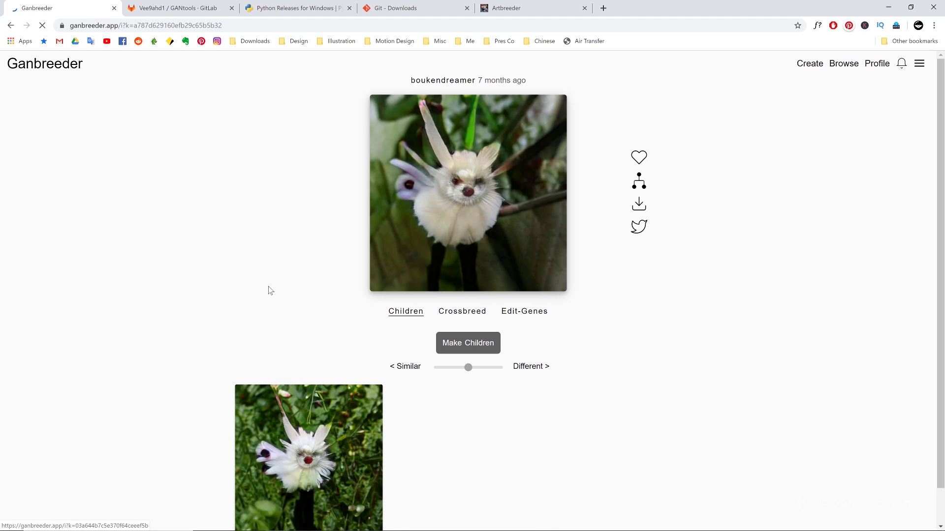
scroll(269, 291, "down", 1)
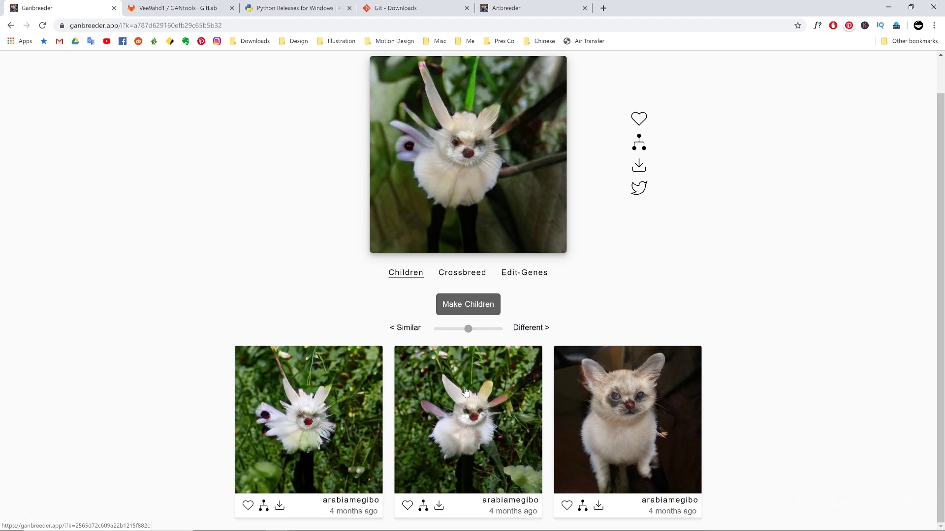
left_click(618, 401)
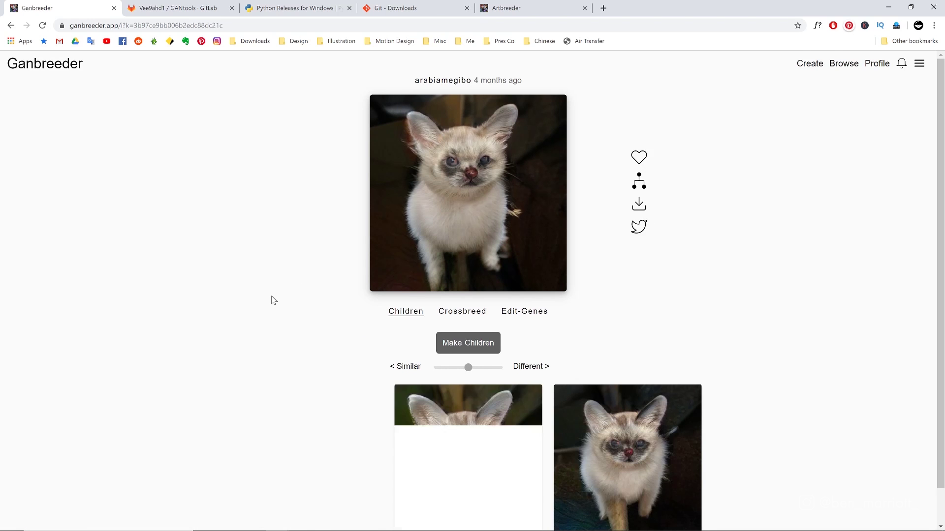
scroll(628, 384, "down", 1)
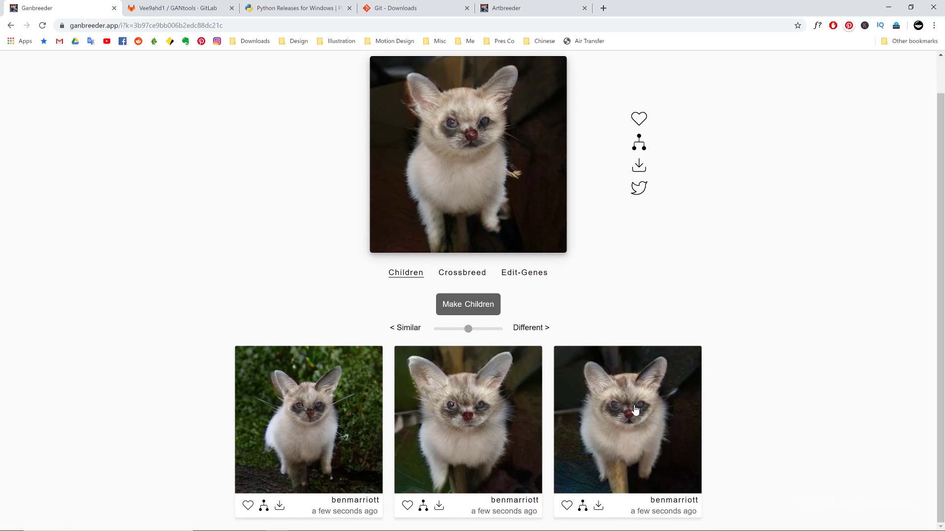
left_click(635, 410)
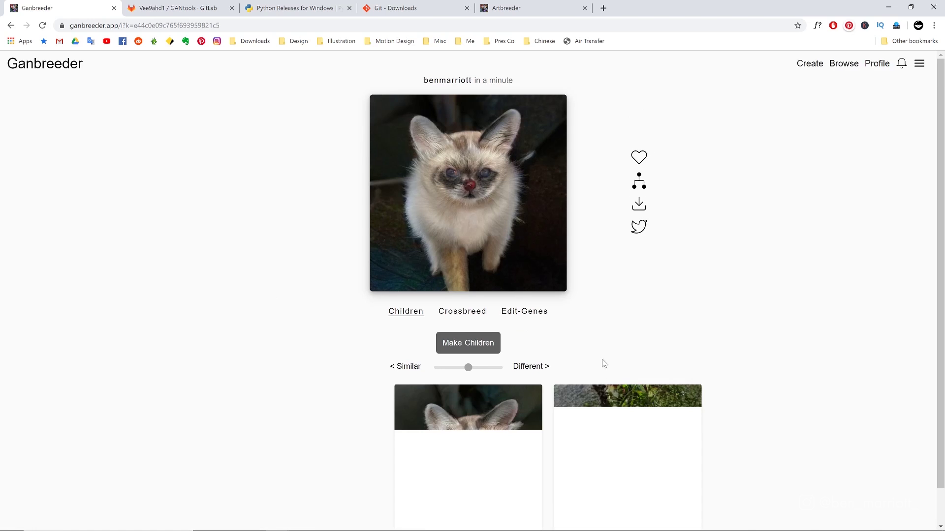
scroll(635, 410, "down", 1)
left_click(678, 407)
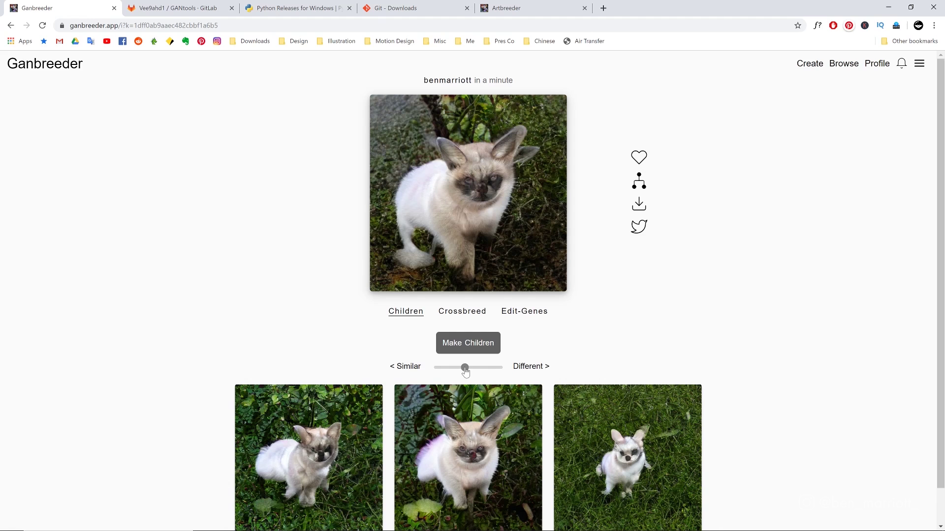
Step: Move the Similar/Different slider toward Different and generate a more varied batch of children
left_click_drag(465, 371, 440, 370)
left_click(462, 343)
scroll(196, 329, "down", 1)
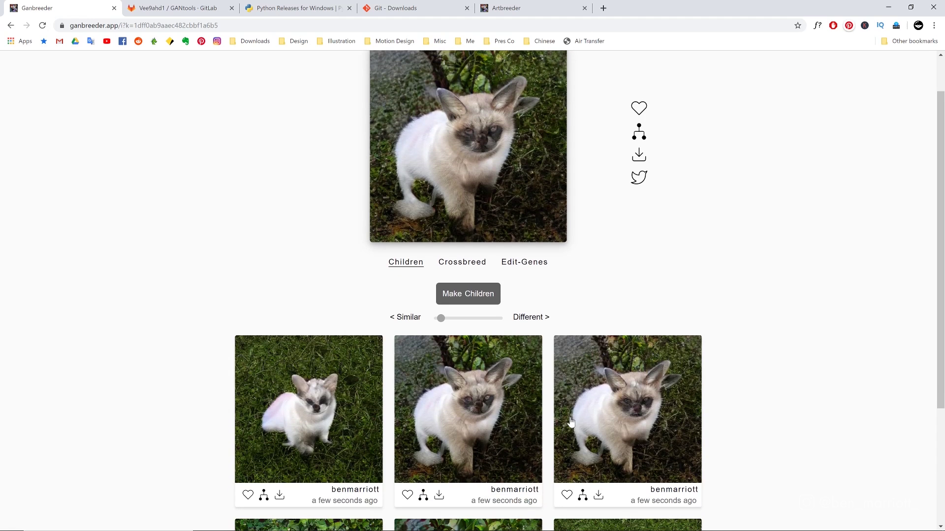
left_click(499, 318)
left_click(484, 295)
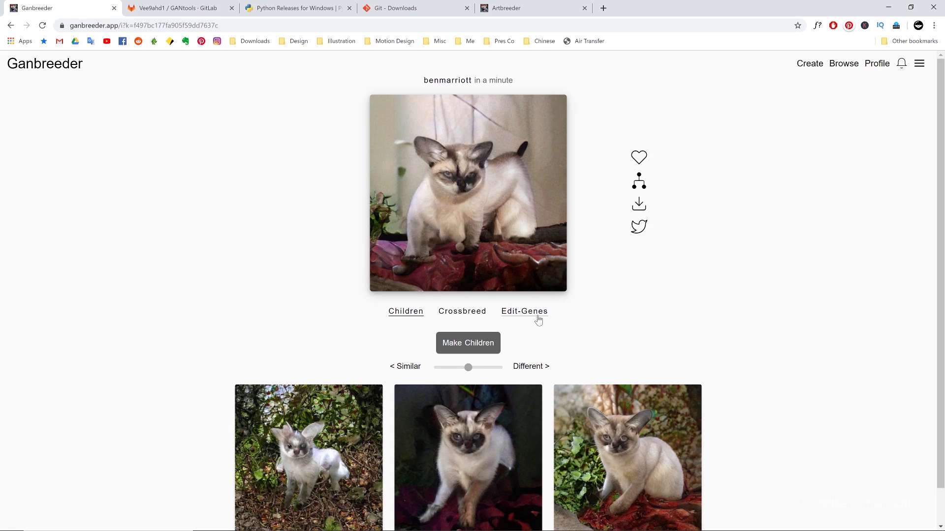
Step: In Edit-Genes, strengthen Daisy, weaken Siamese Cat, and make a child
left_click(537, 316)
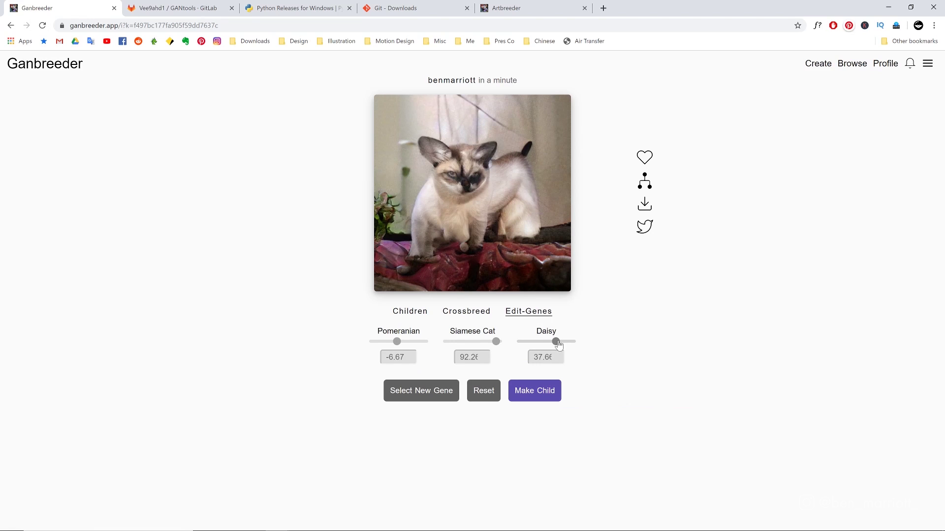
left_click_drag(558, 347, 560, 346)
left_click_drag(497, 345, 489, 346)
left_click(537, 393)
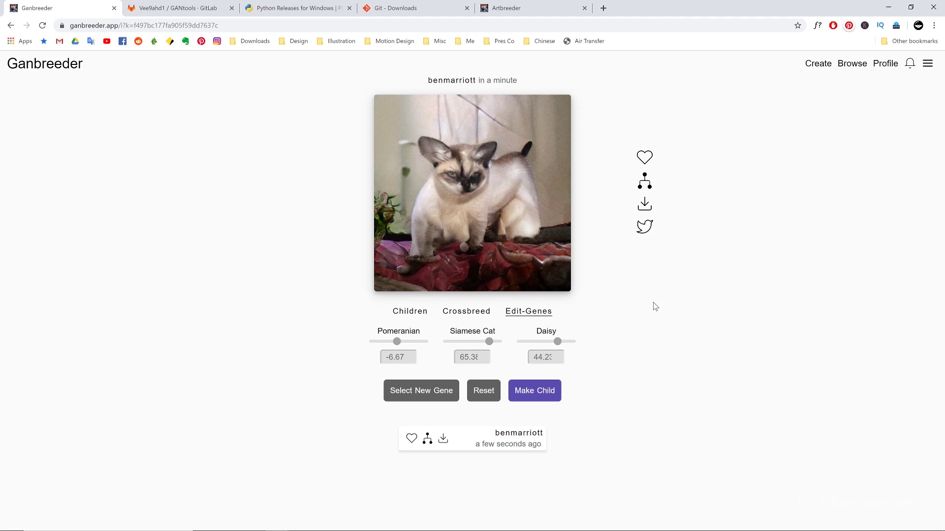
scroll(653, 306, "down", 1)
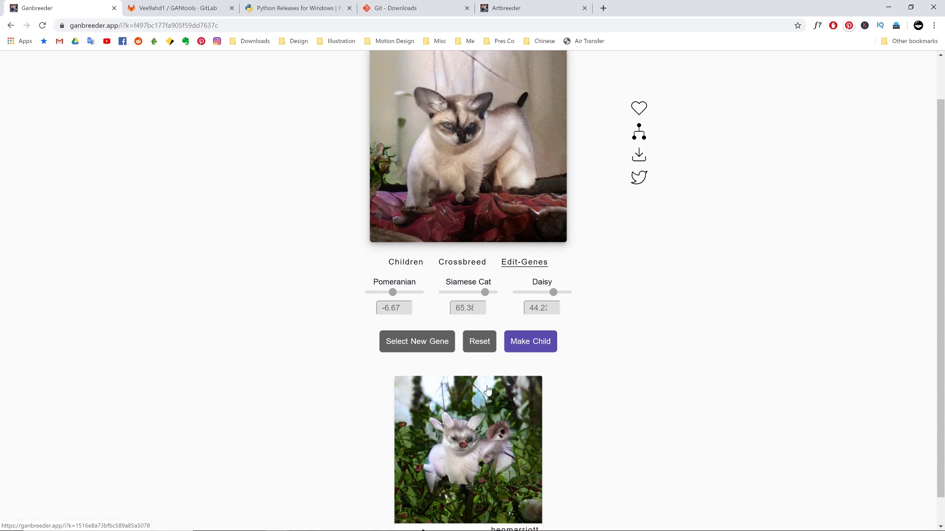
Step: Add the Food > Cauliflower gene, raise it to about 83, and make cauliflower-like children
left_click(409, 341)
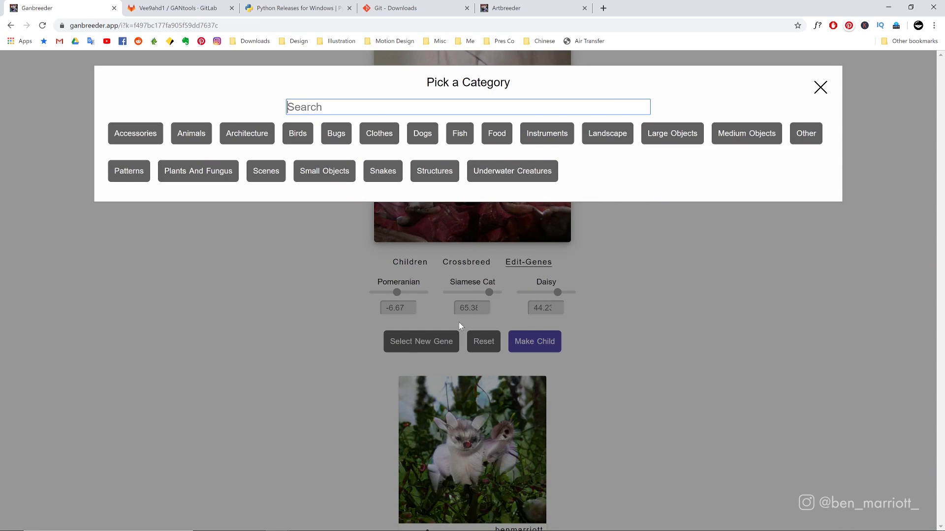
left_click(495, 141)
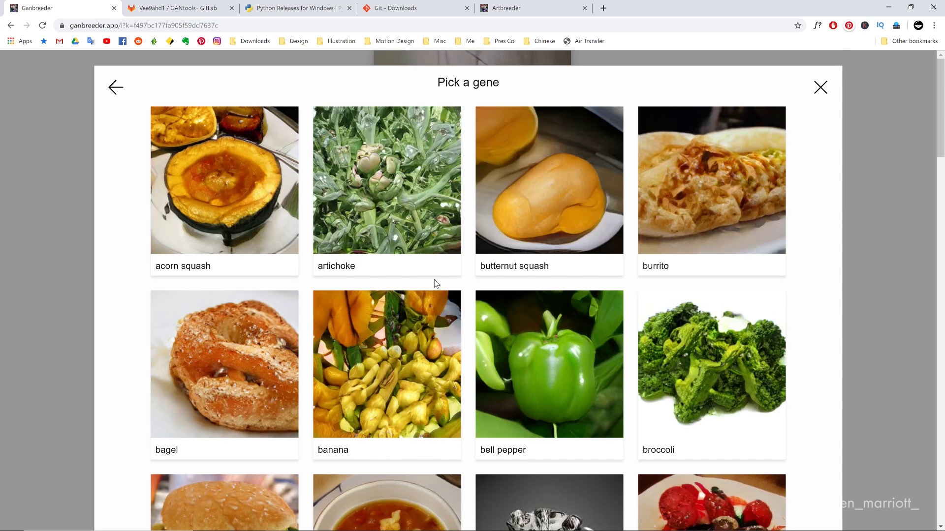
scroll(436, 285, "down", 3)
scroll(432, 291, "down", 3)
left_click(390, 311)
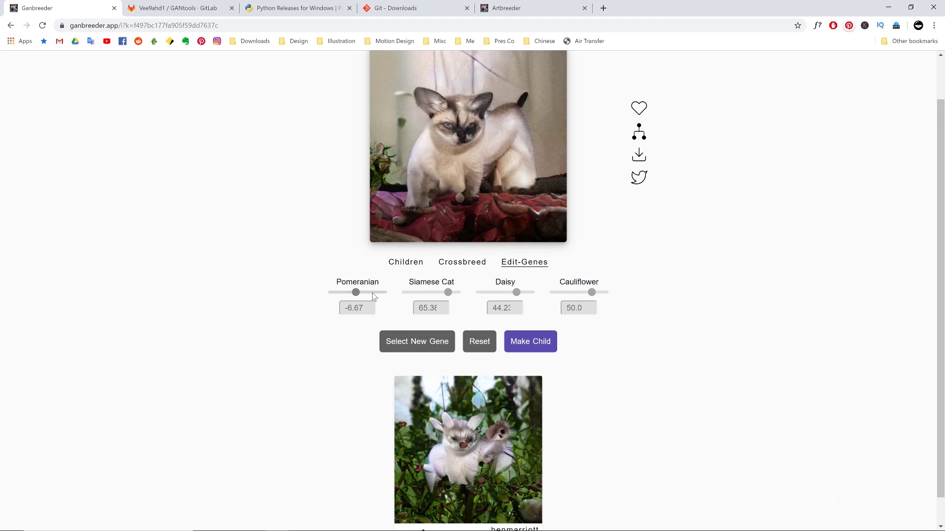
left_click(540, 351)
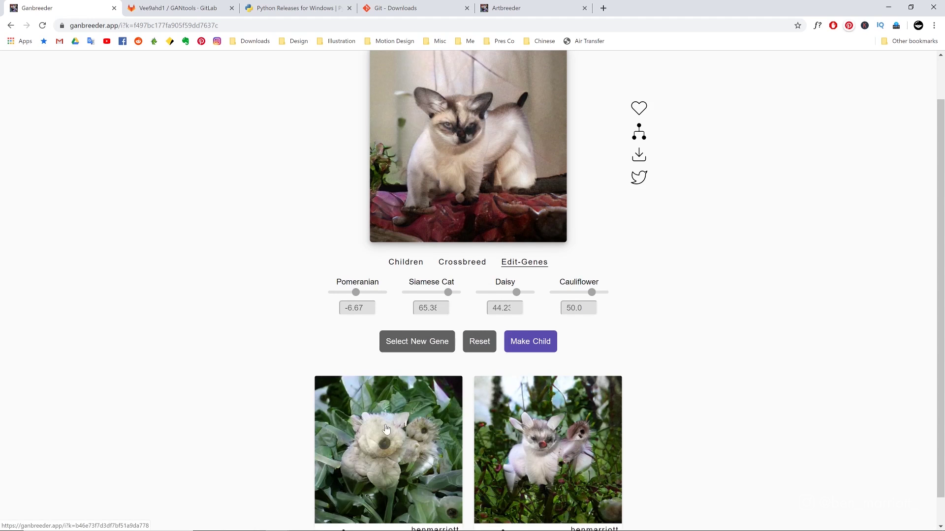
scroll(381, 425, "down", 1)
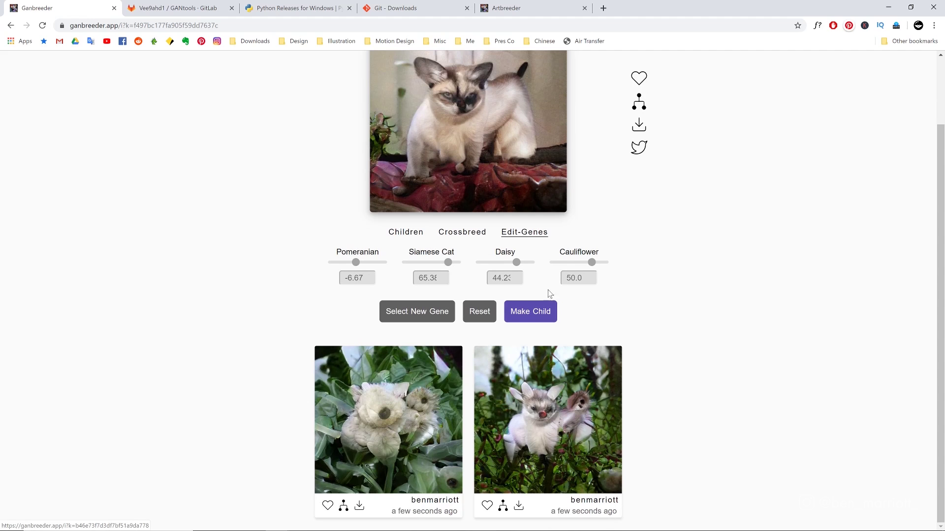
left_click_drag(591, 263, 600, 264)
left_click(536, 318)
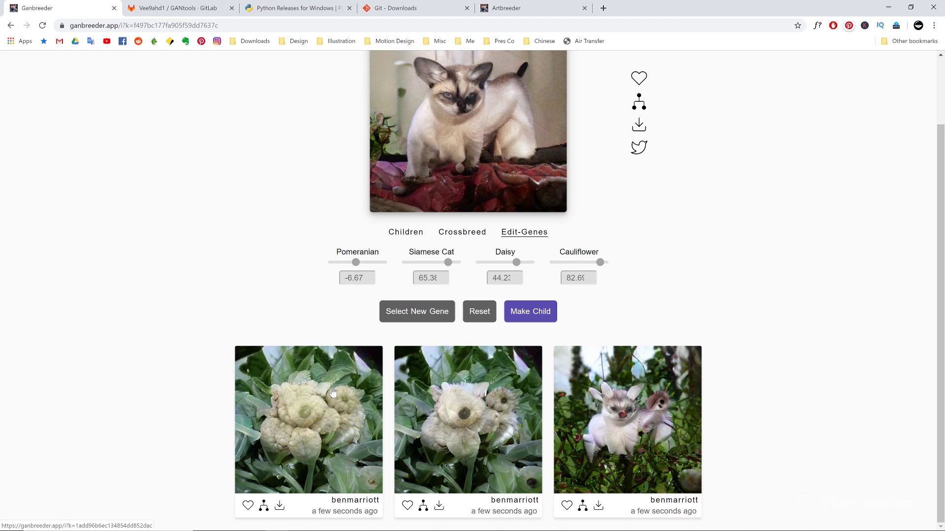
left_click(462, 231)
Step: Crossbreed the Siamese cat with the starred burger image, then view the cat's lineage
left_click(509, 312)
left_click(460, 316)
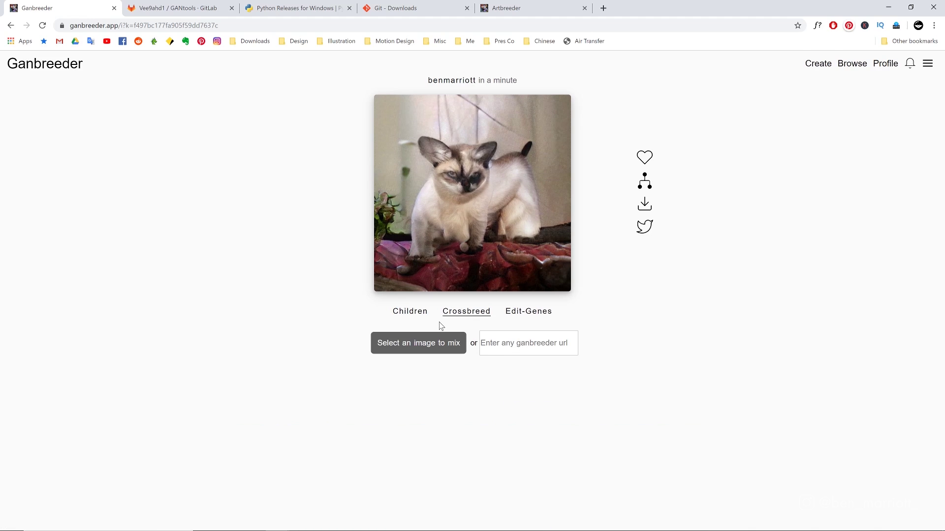
left_click(524, 343)
left_click(379, 344)
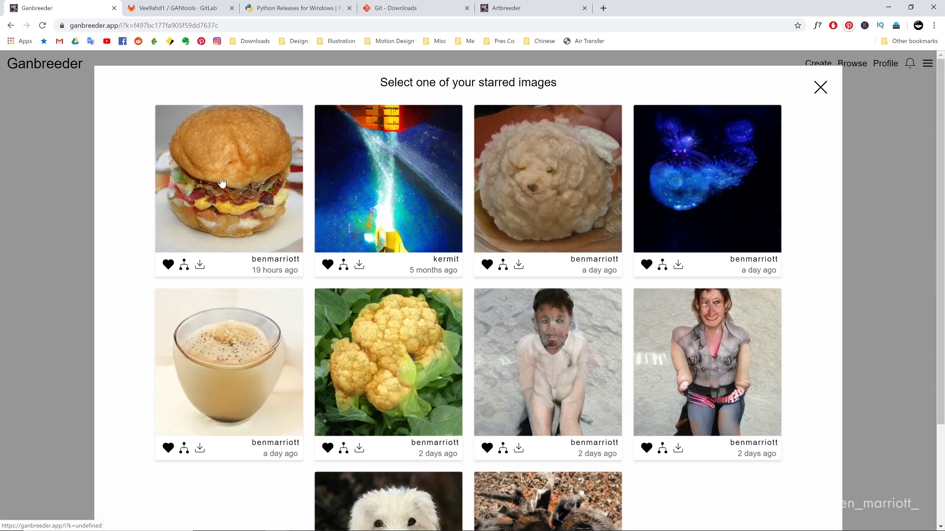
left_click(221, 183)
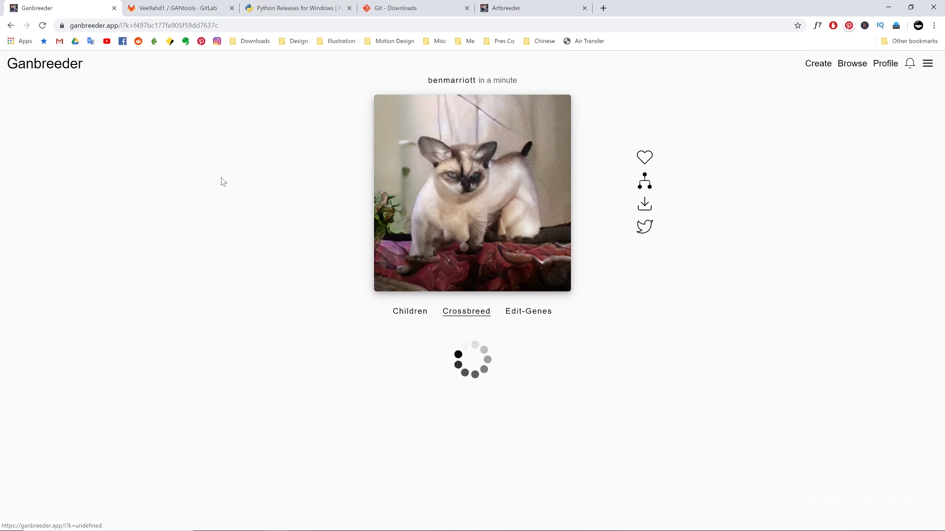
scroll(164, 243, "down", 3)
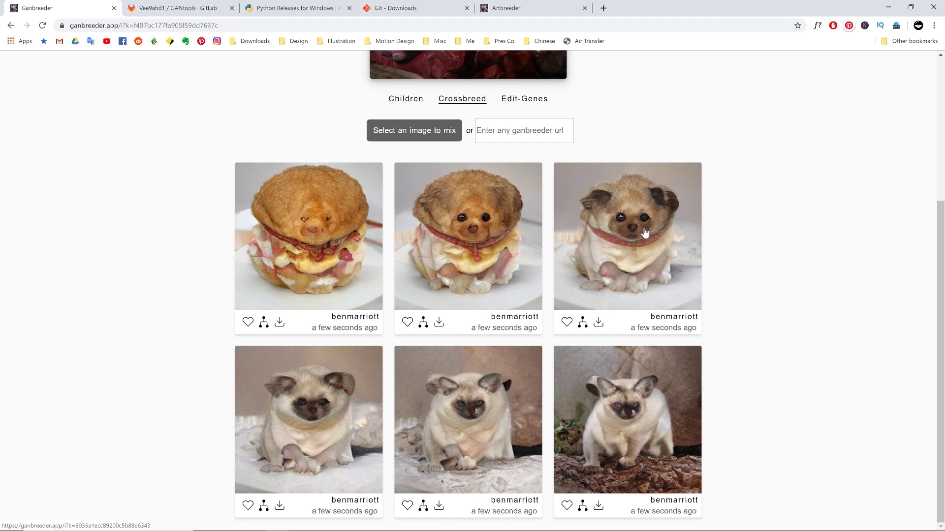
scroll(554, 313, "up", 3)
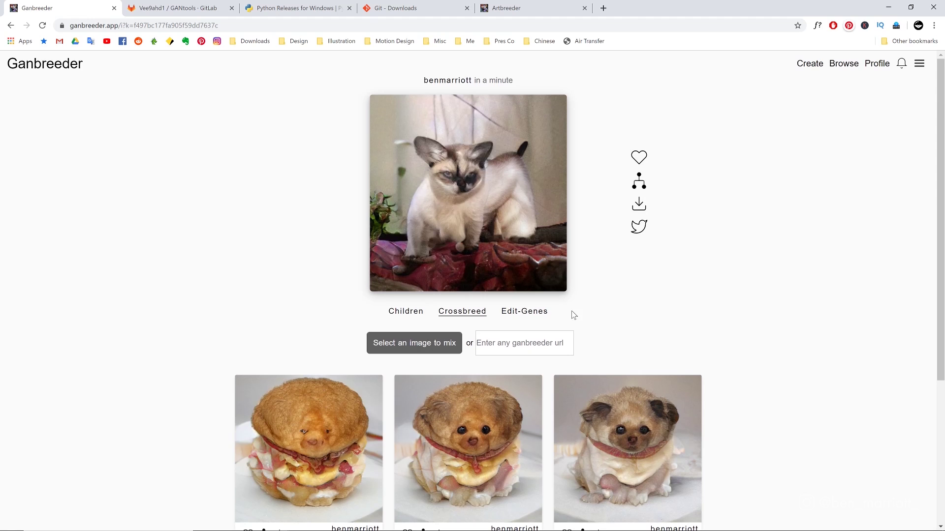
left_click(639, 183)
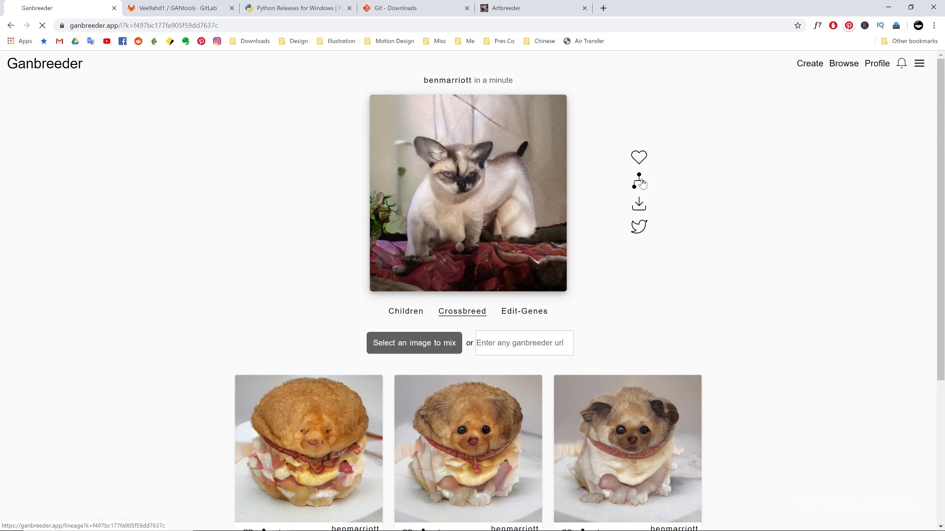
scroll(599, 221, "down", 1)
scroll(579, 213, "down", 1)
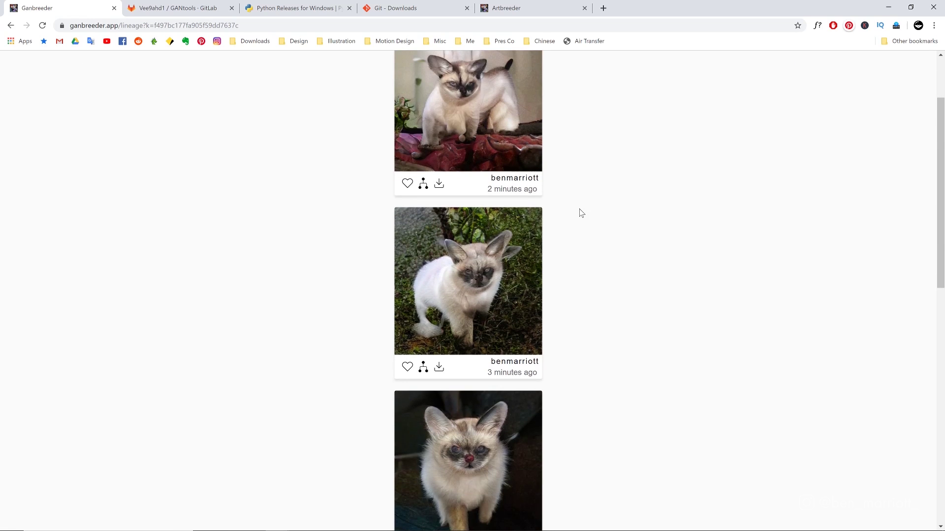
scroll(553, 199, "down", 2)
scroll(527, 228, "down", 1)
scroll(548, 232, "down", 1)
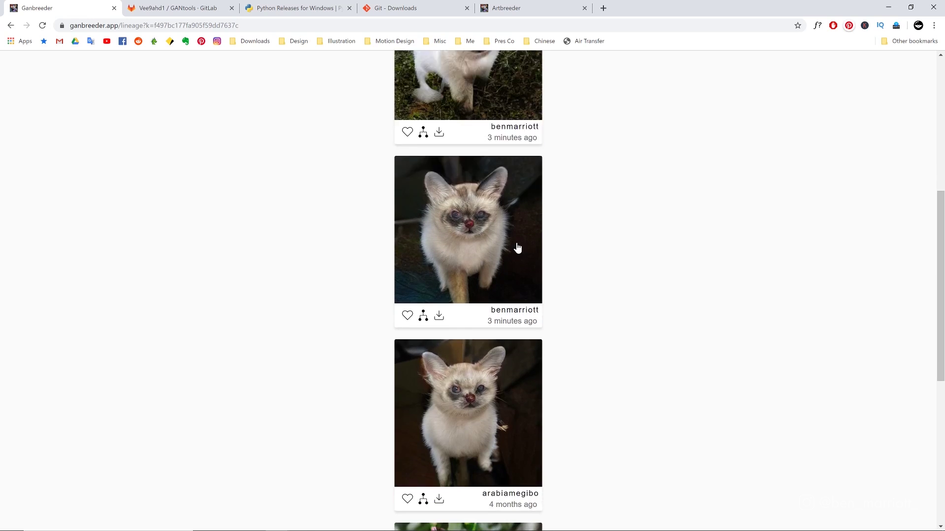
scroll(514, 249, "down", 3)
scroll(517, 249, "down", 3)
scroll(570, 278, "up", 1)
scroll(570, 280, "down", 5)
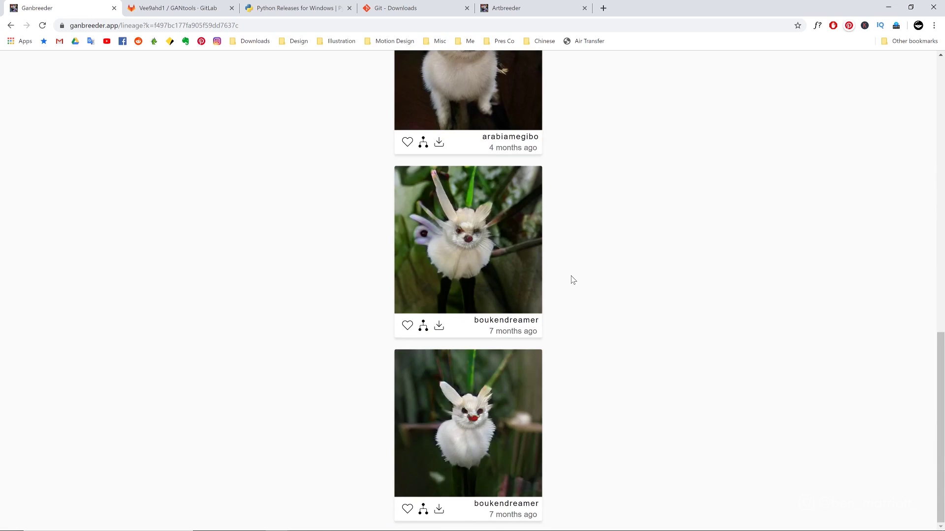
scroll(571, 279, "up", 3)
scroll(570, 280, "up", 3)
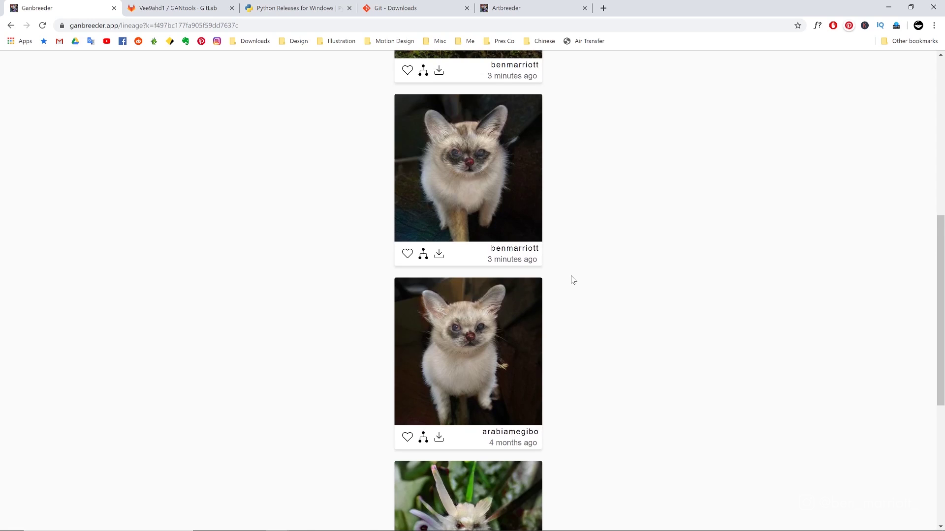
scroll(570, 280, "up", 2)
scroll(571, 280, "up", 2)
scroll(571, 280, "up", 2)
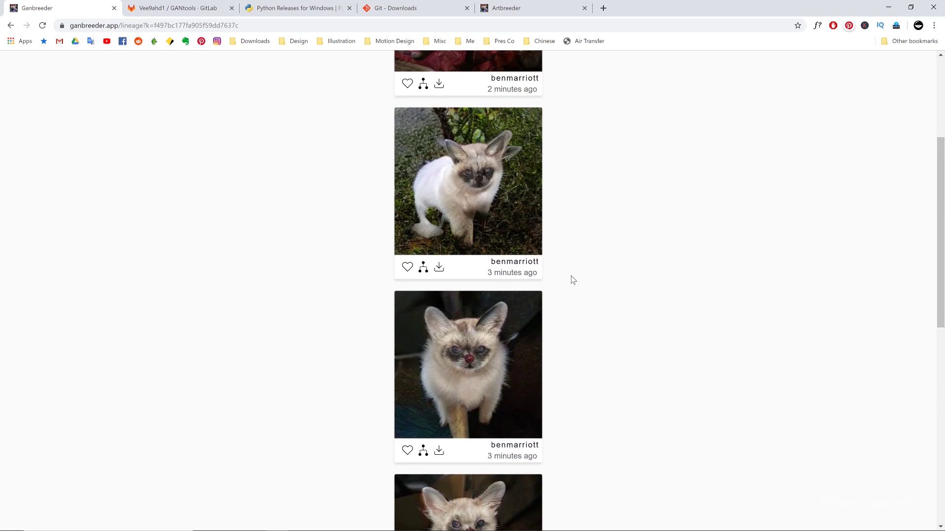
scroll(587, 235, "up", 2)
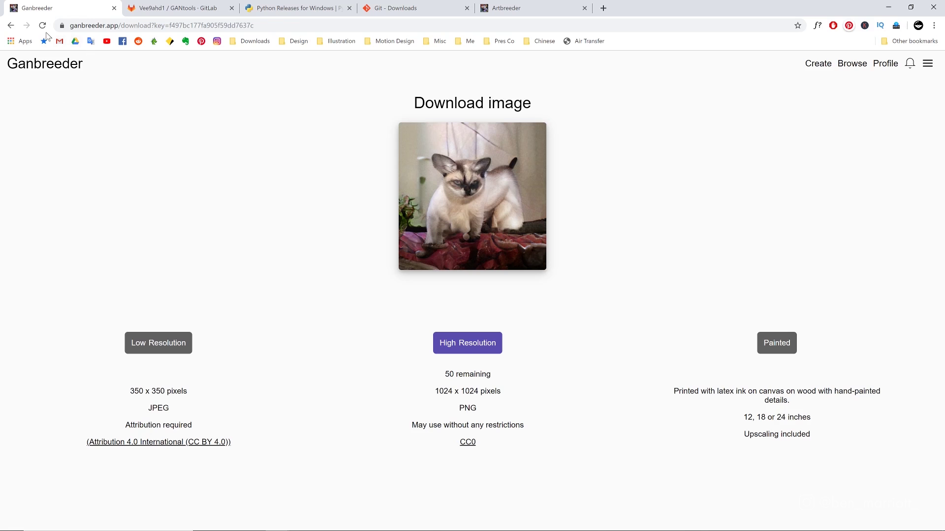
Step: Return to the cat's gene page and save the cat image as 01.jpeg
left_click(13, 26)
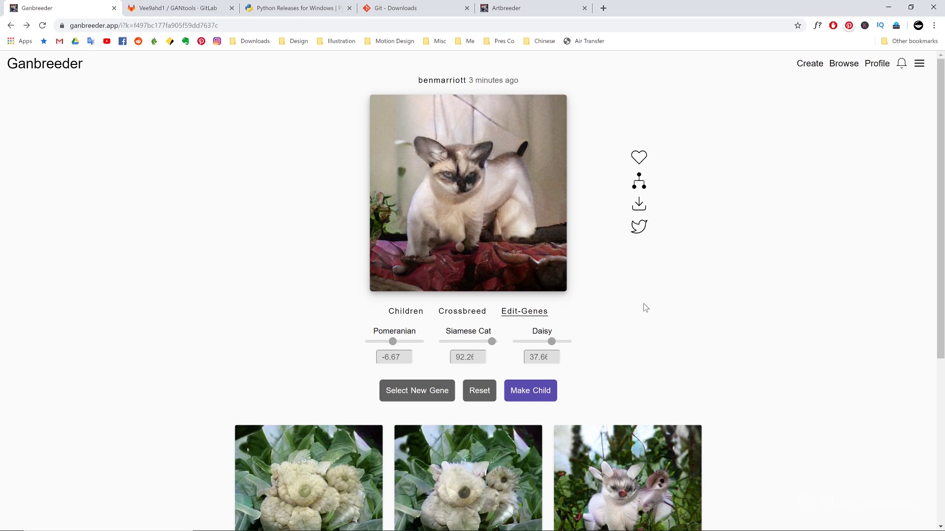
right_click(492, 167)
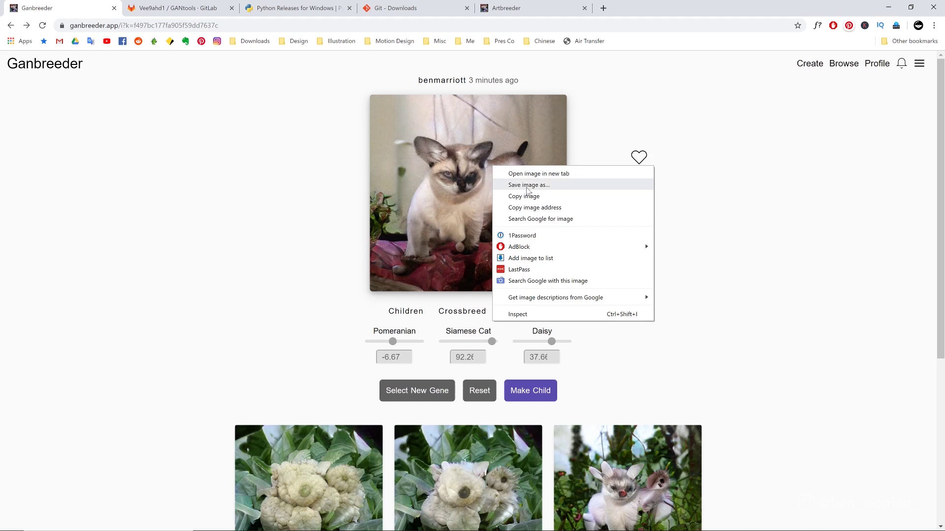
left_click(527, 186)
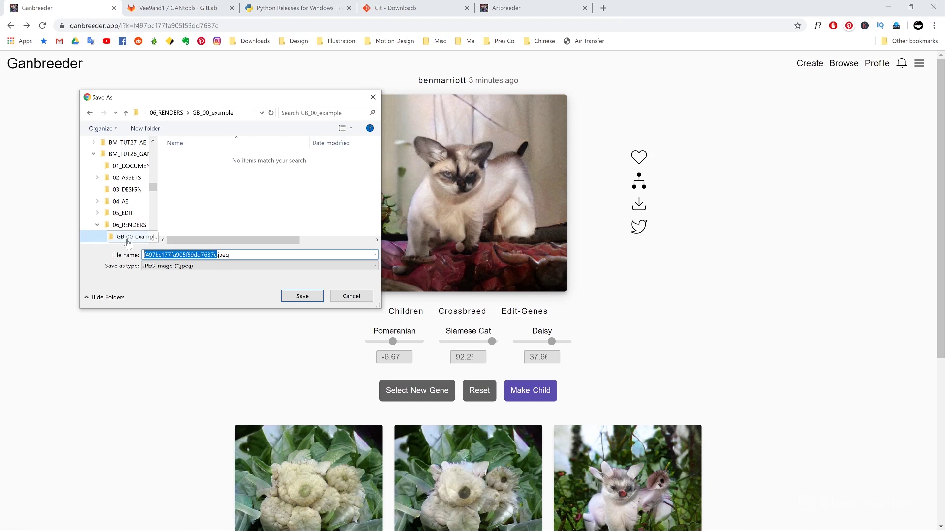
type("01")
key("Return")
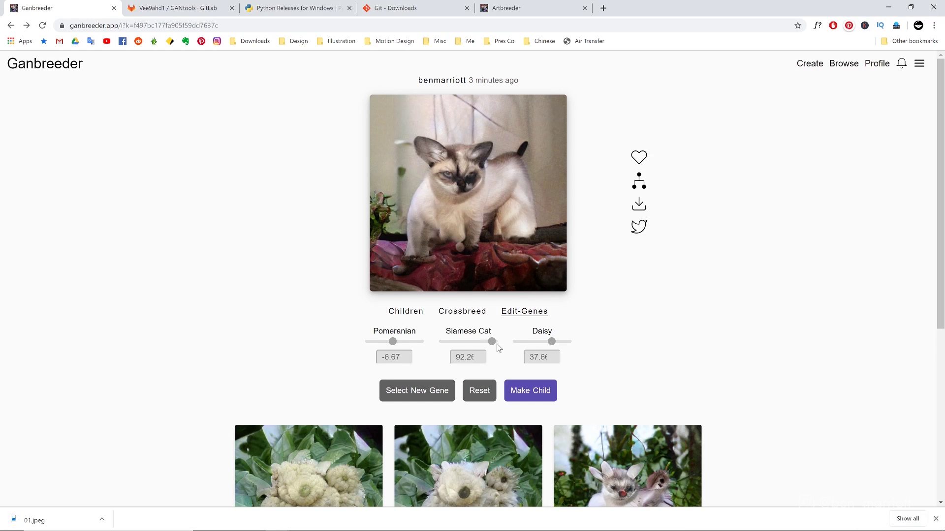
Step: Weaken the Siamese Cat gene, make a child, and download it as 02.jpeg
left_click_drag(492, 341, 488, 341)
left_click(530, 391)
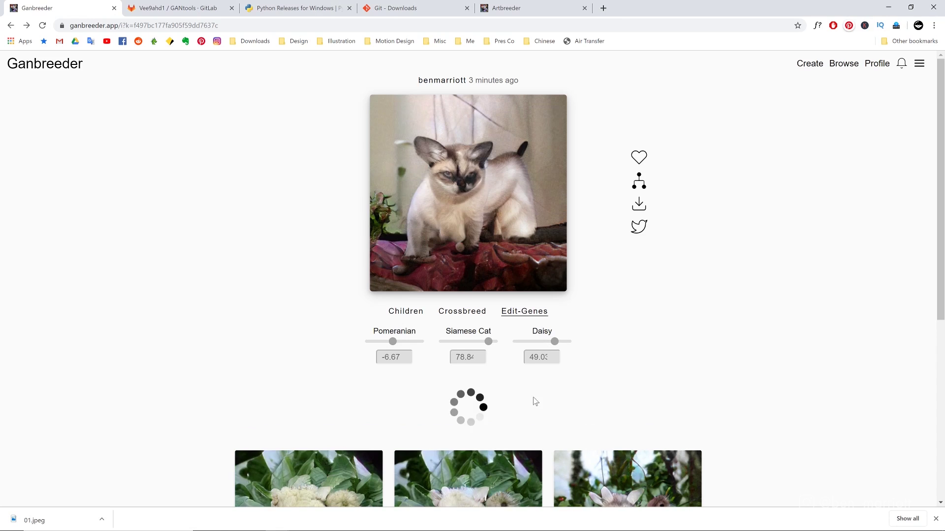
left_click(638, 204)
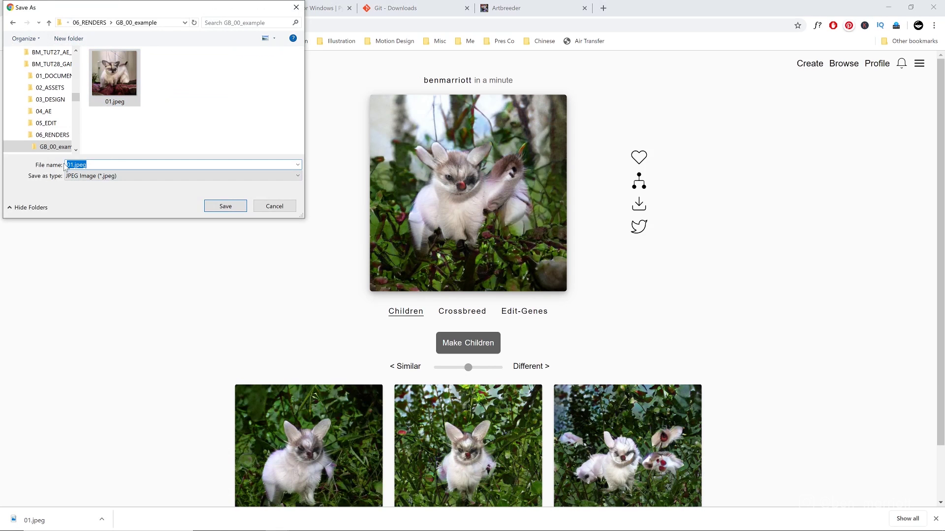
type("02")
key("Return")
left_click(527, 312)
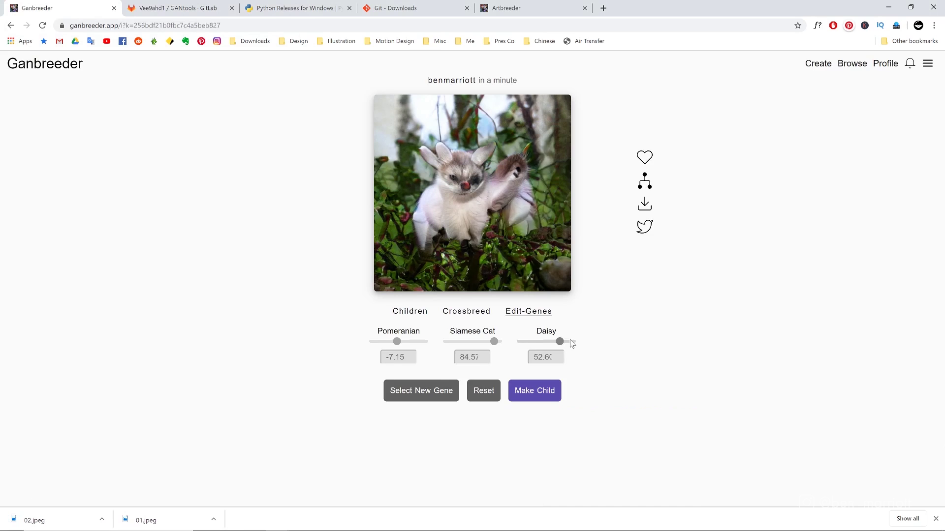
scroll(646, 289, "down", 1)
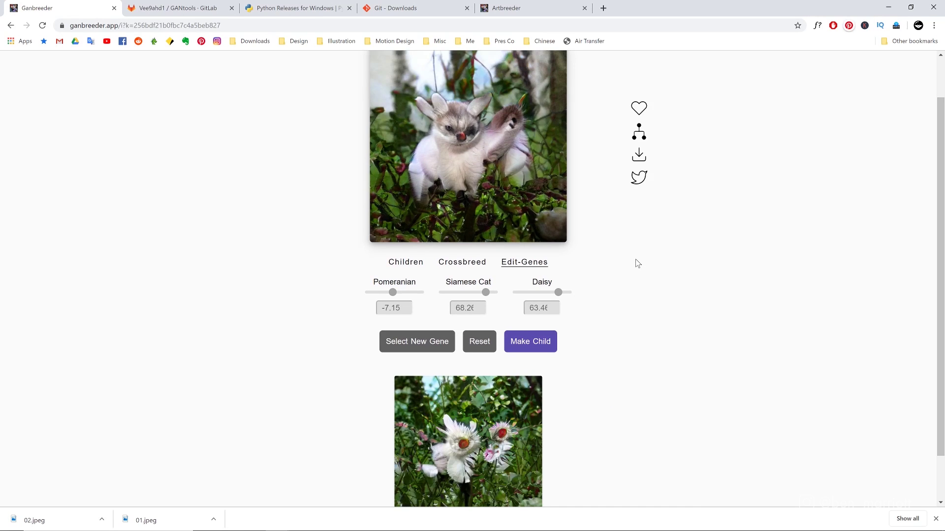
scroll(636, 264, "up", 1)
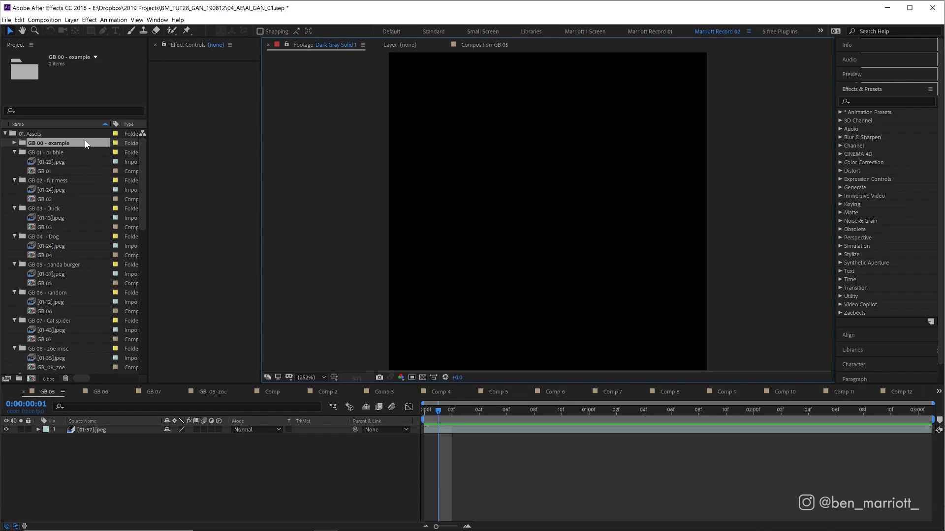
Step: Import 01.jpeg from GB_00_example as a JPEG sequence with a new composition
left_click(6, 19)
mouse_move(45, 136)
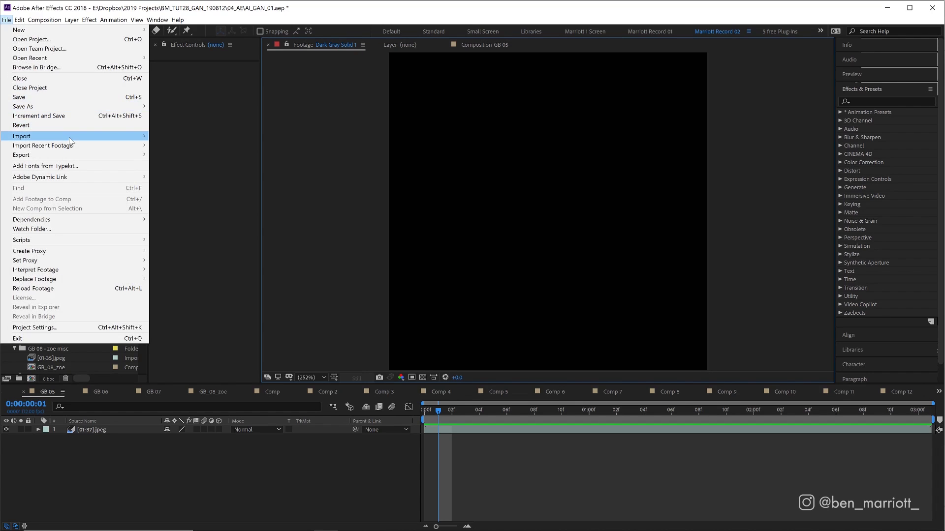
left_click(157, 137)
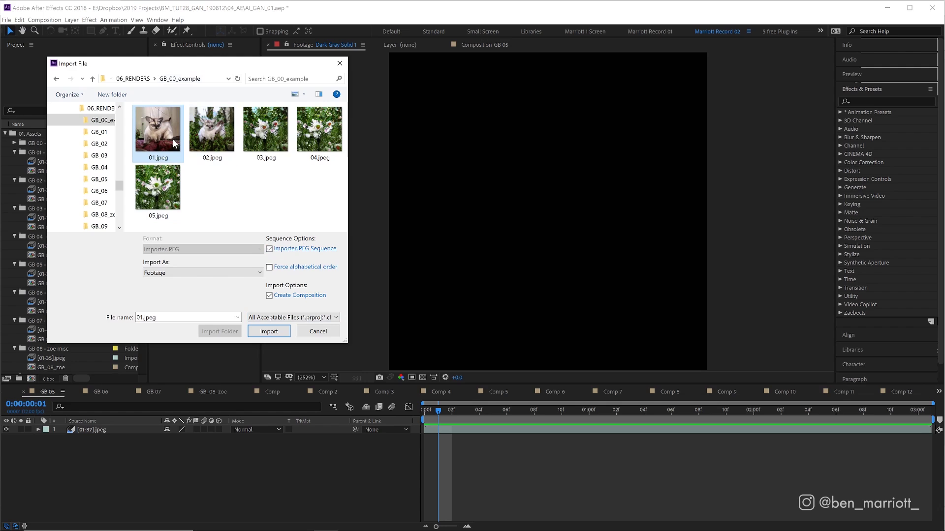
left_click(268, 252)
left_click(269, 331)
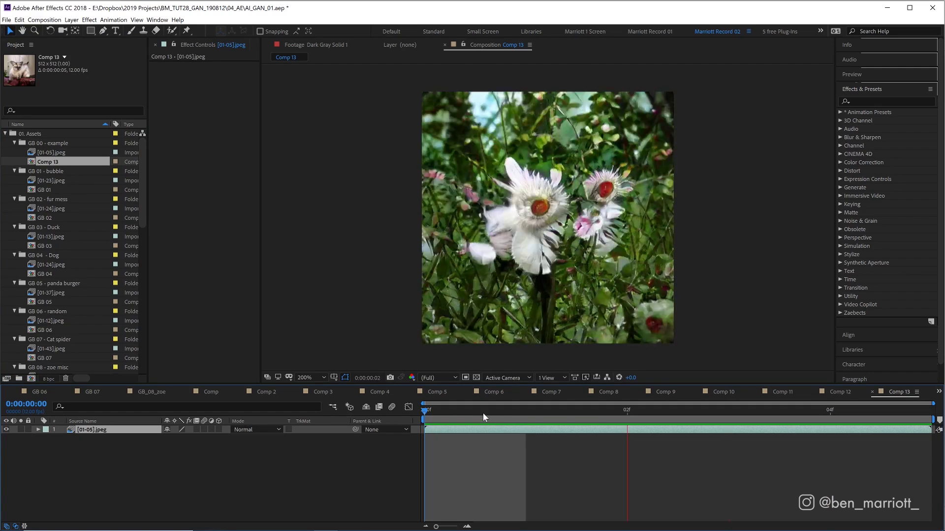
Step: Open and play the GB 01 bubble and GB 02 fur mess compositions
left_click(63, 194)
double_click(63, 193)
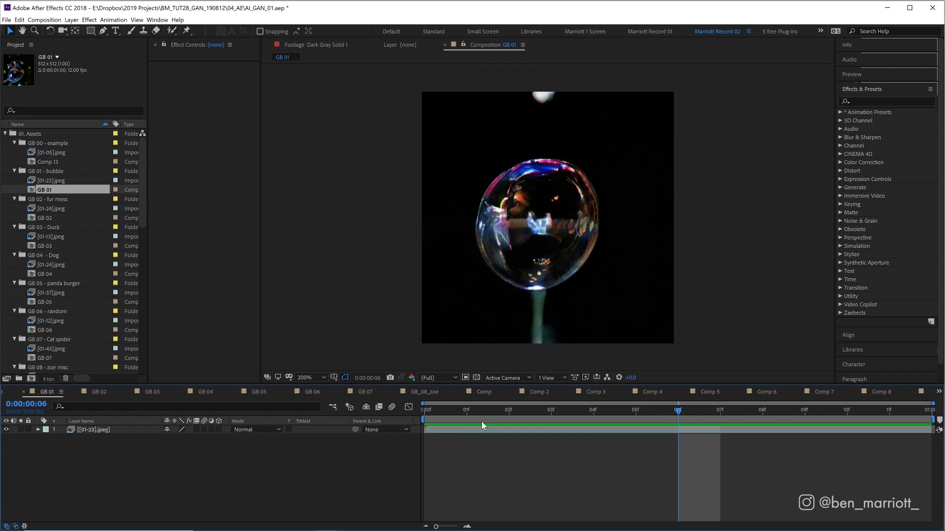
key("space")
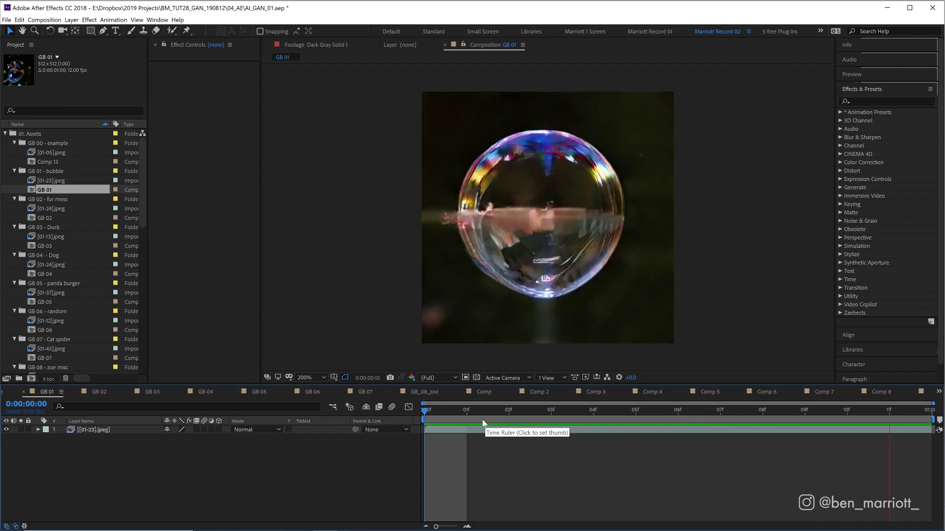
double_click(67, 218)
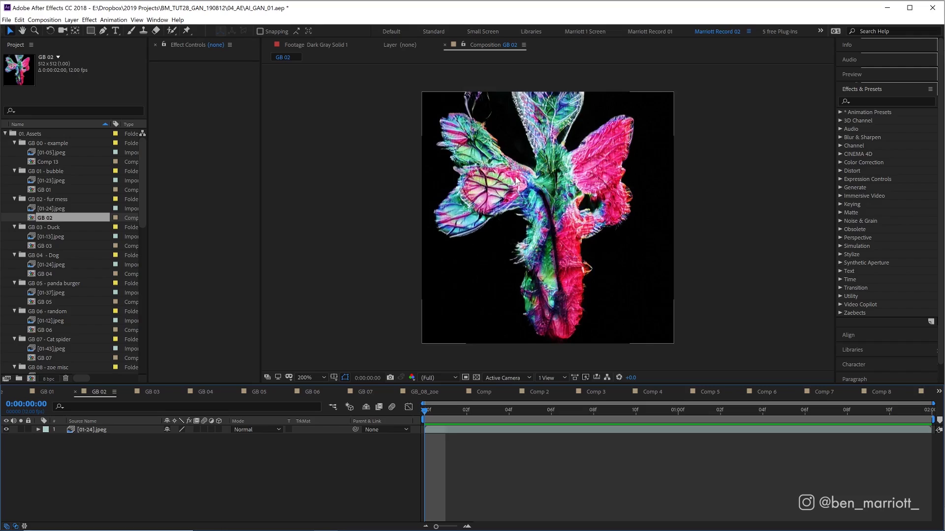
key("space")
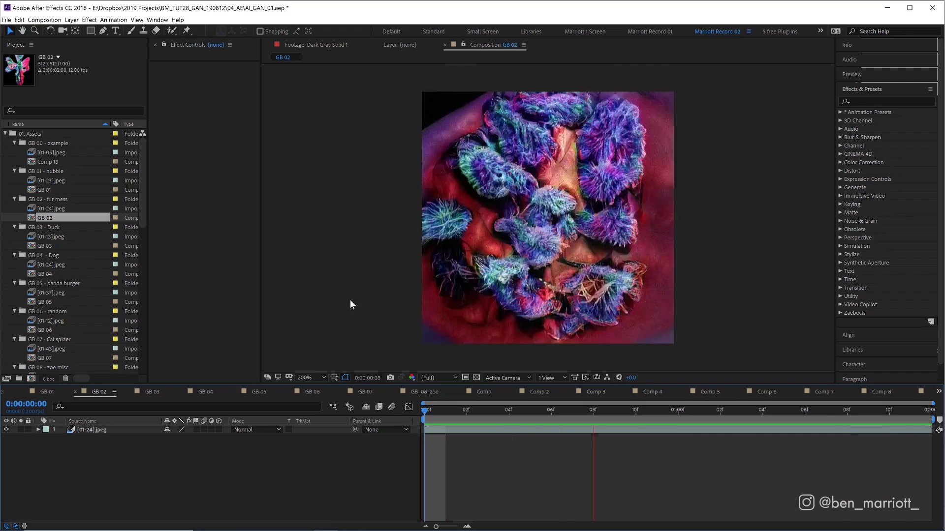
Step: Play and rescrub the GB 05 burger-to-panda morph, then bring up GB 06
double_click(45, 302)
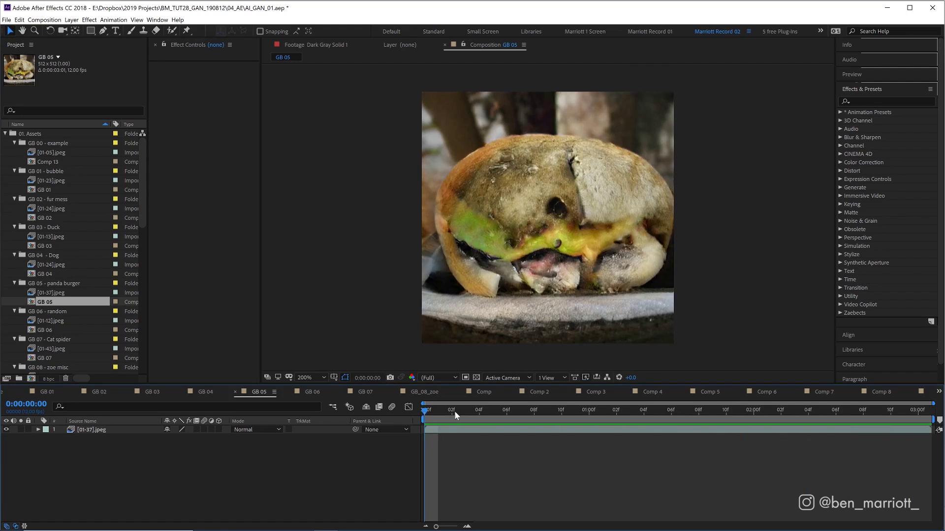
key("space")
mouse_move(425, 418)
left_mouse_down()
mouse_move(624, 425)
mouse_move(832, 404)
mouse_move(917, 410)
left_mouse_up()
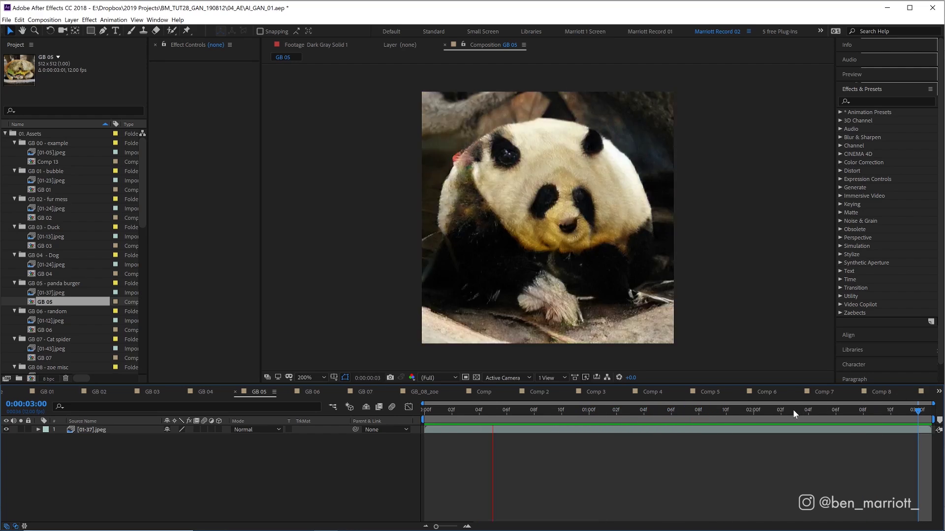
left_click(312, 392)
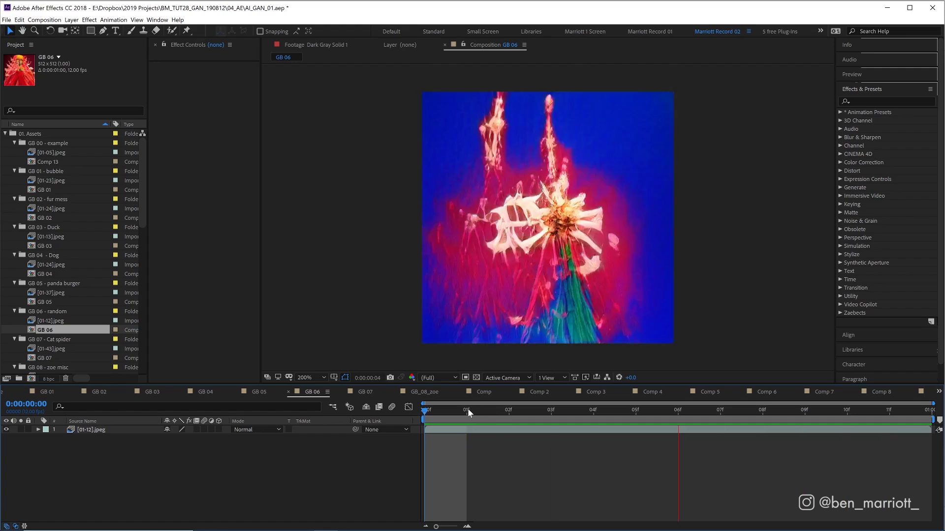
Step: Scrub through the GB 07 cat spider and GB_08_zoe poodle-to-snake morphs
key("shift+period")
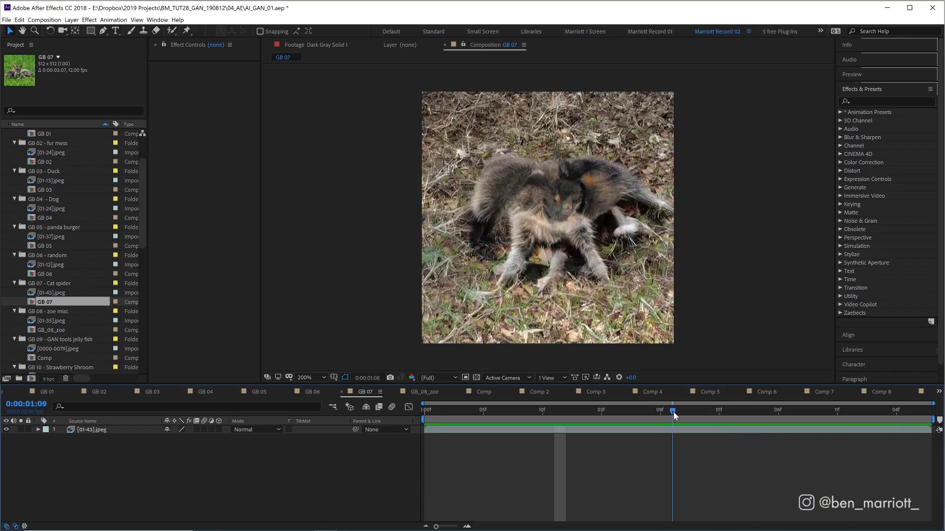
mouse_move(693, 412)
left_mouse_down()
mouse_move(642, 410)
mouse_move(705, 411)
mouse_move(689, 409)
left_mouse_up()
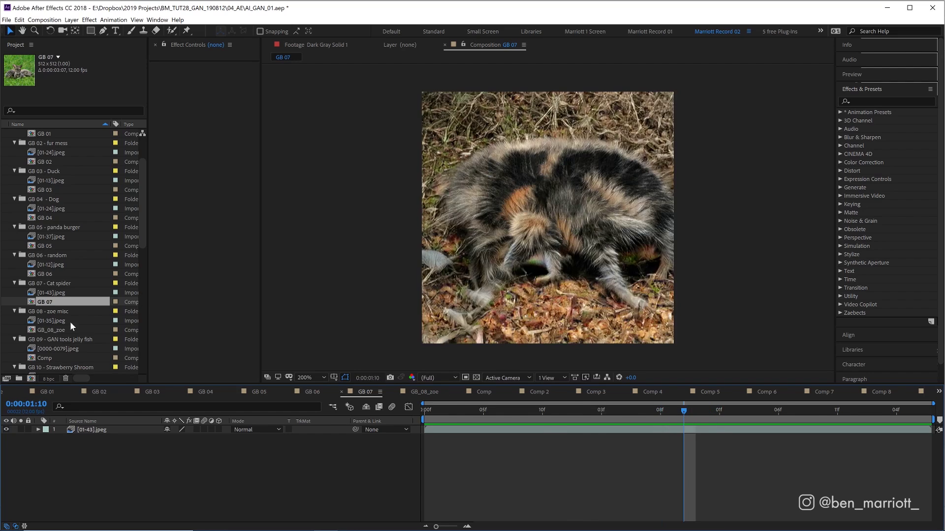
double_click(52, 330)
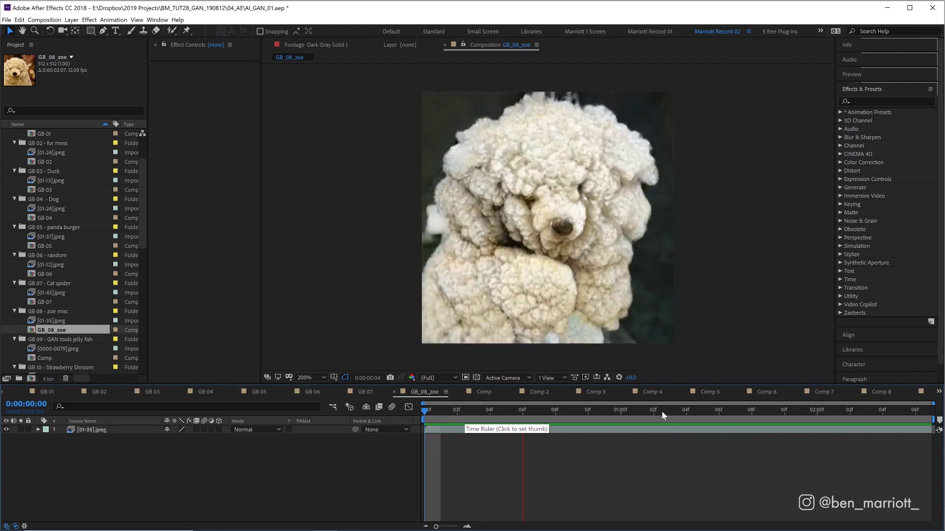
mouse_move(662, 411)
left_mouse_down()
mouse_move(653, 418)
mouse_move(903, 410)
left_mouse_up()
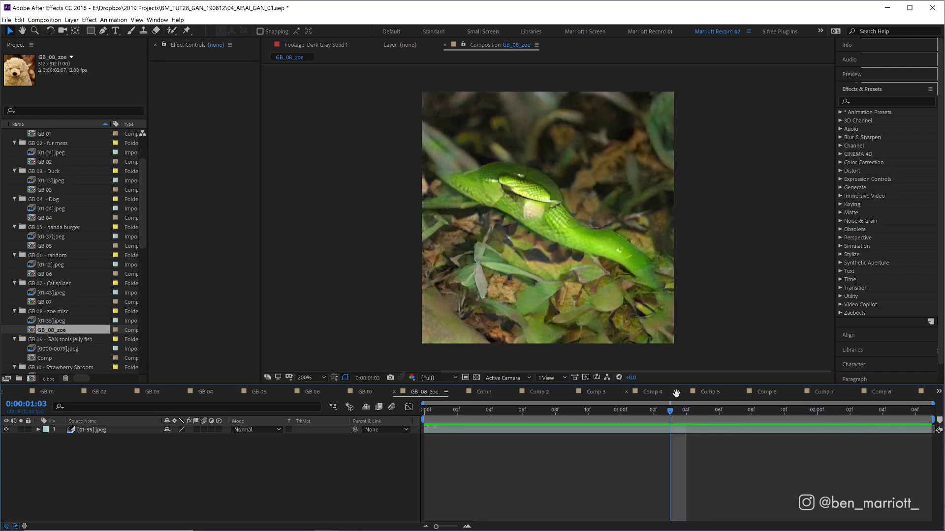
left_click_drag(903, 410, 676, 393)
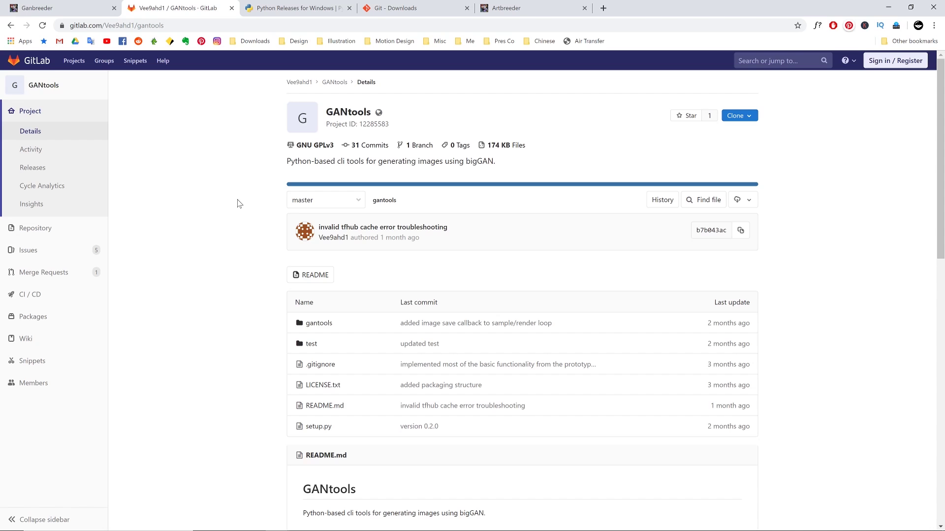
scroll(247, 196, "down", 1)
scroll(260, 185, "down", 1)
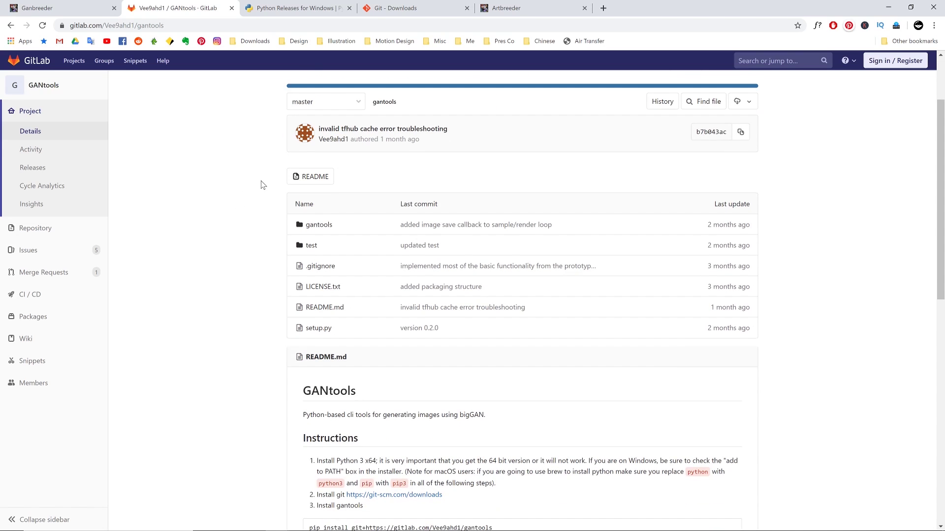
scroll(259, 186, "down", 1)
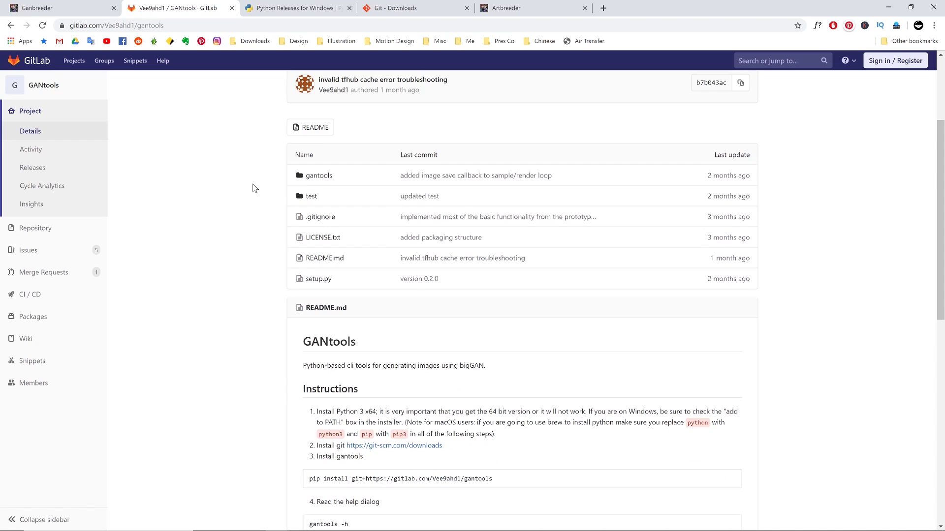
scroll(252, 188, "down", 1)
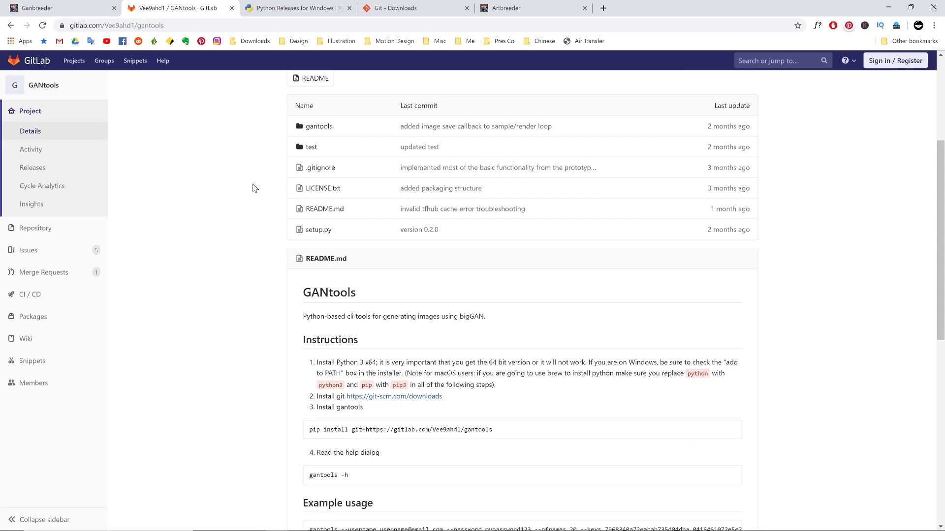
scroll(252, 188, "down", 1)
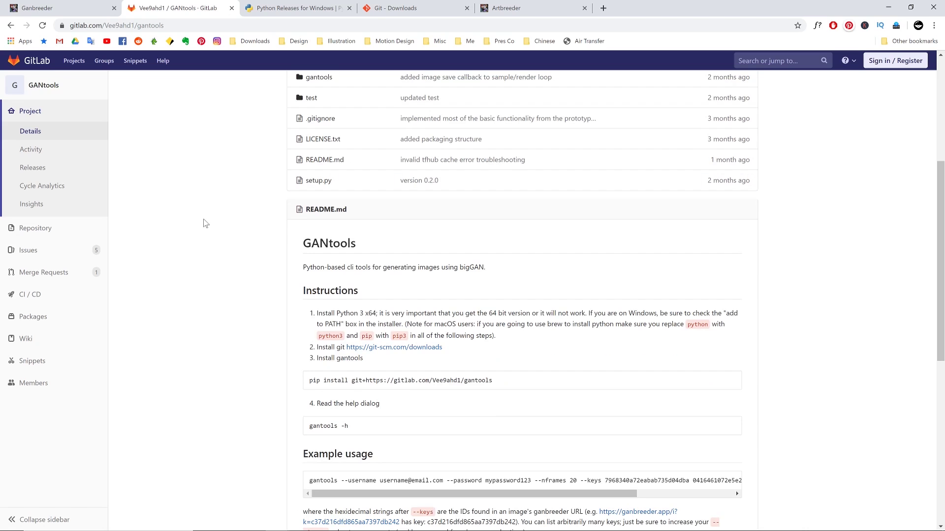
scroll(216, 189, "down", 3)
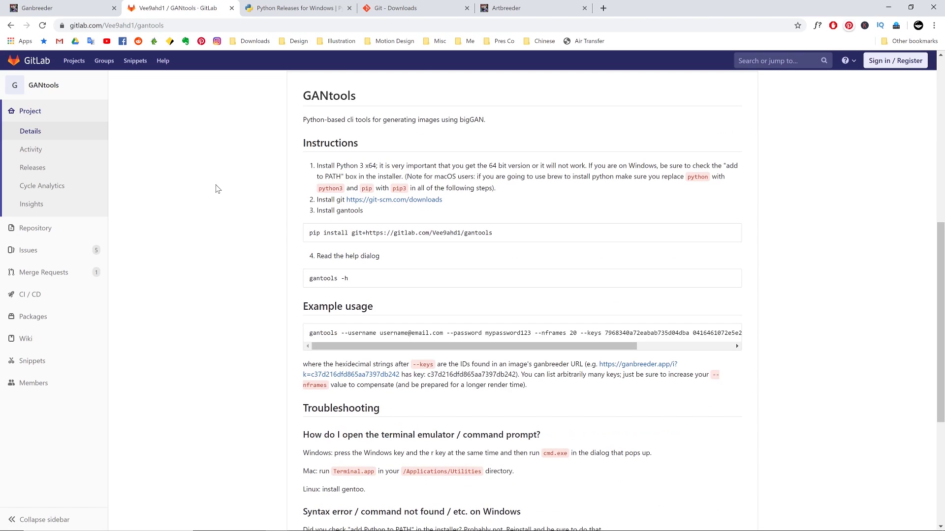
scroll(215, 188, "down", 1)
scroll(216, 188, "down", 1)
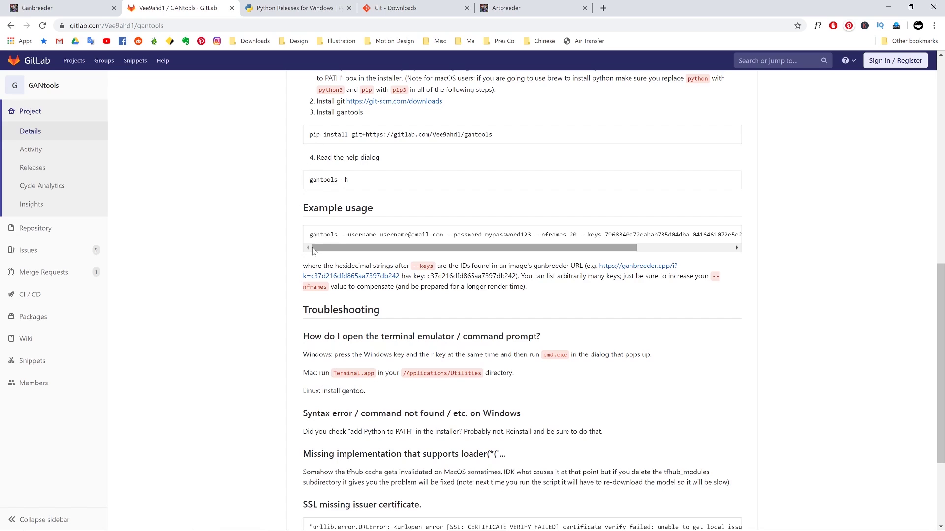
scroll(311, 250, "up", 1)
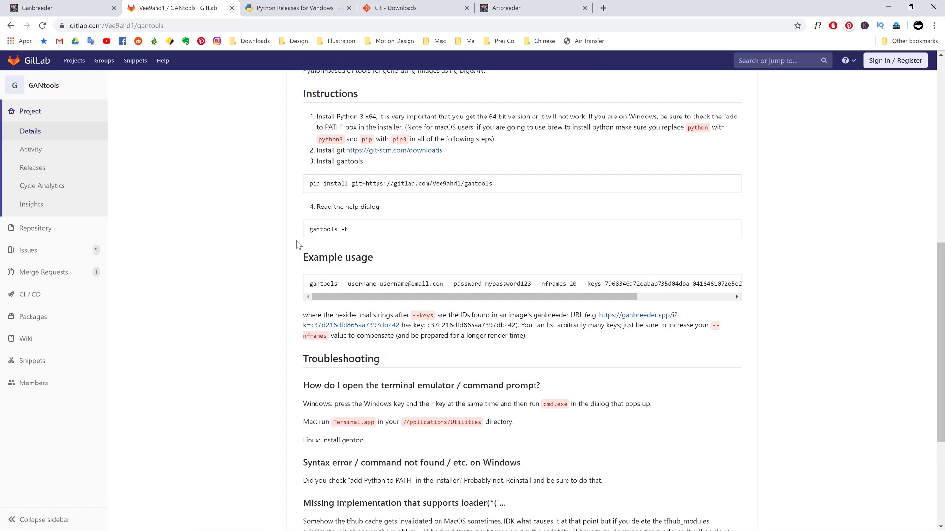
scroll(296, 246, "up", 3)
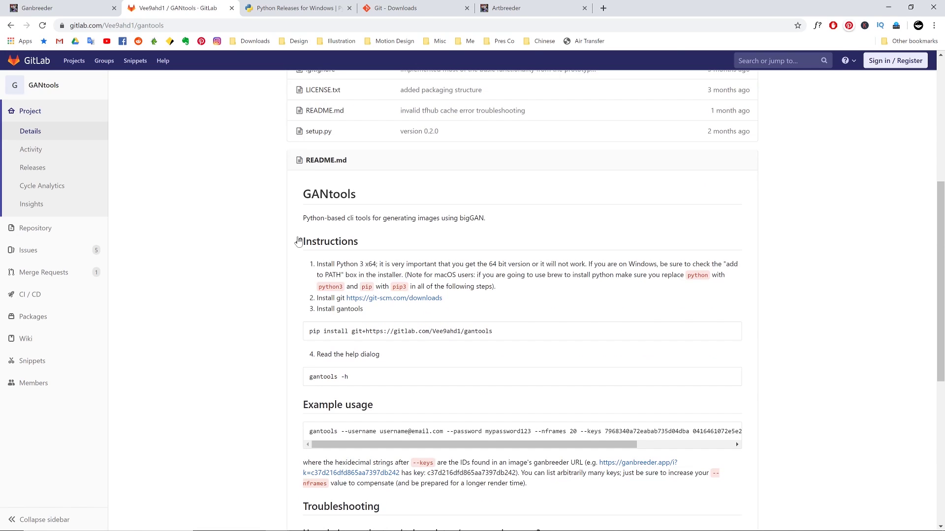
left_click_drag(302, 238, 447, 333)
Step: Cycle through the Python releases and Git downloads tabs, then return to the GANtools README
key("ctrl+Tab")
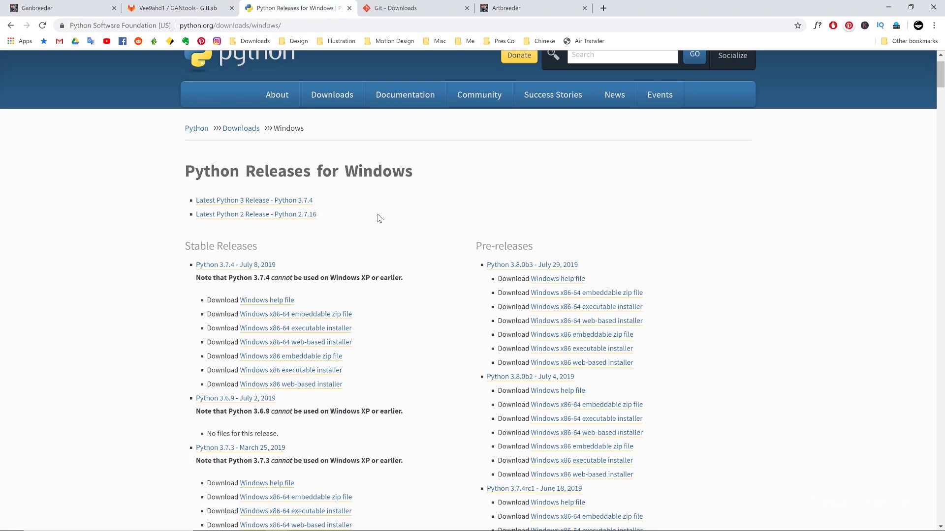
scroll(419, 200, "up", 1)
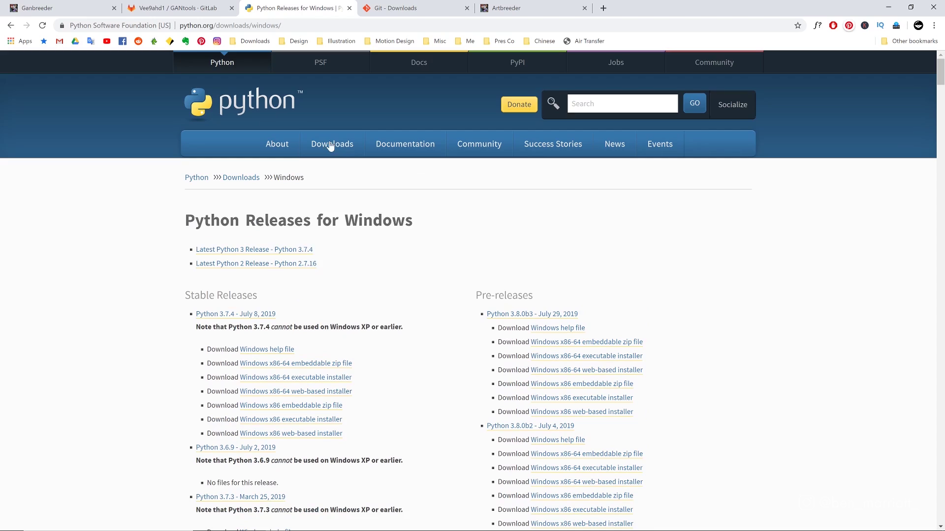
key("ctrl+Tab")
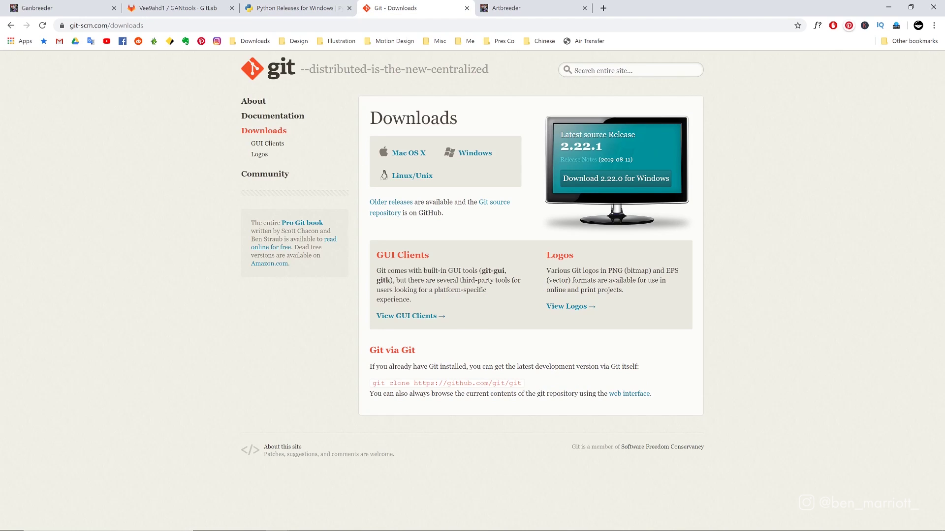
key("ctrl+shift+Tab")
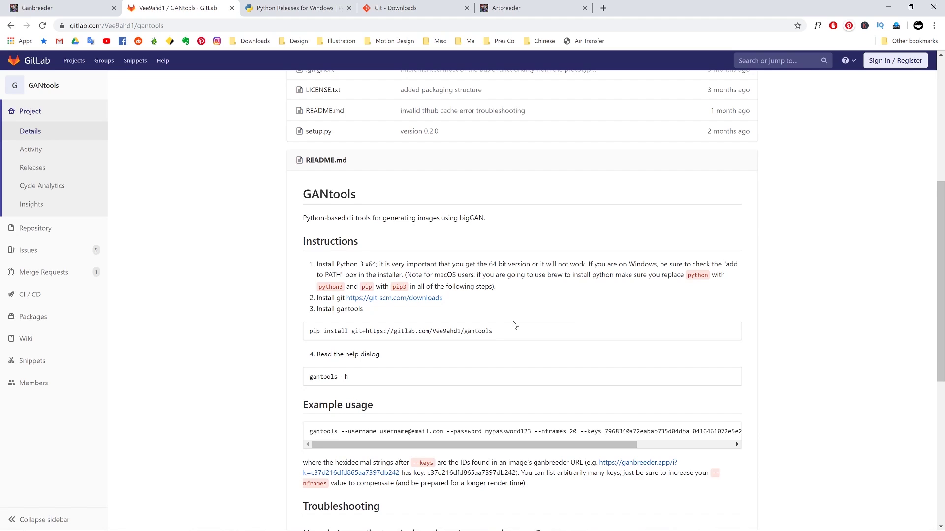
Step: Launch cmd.exe from Run, select the gantools pip install line, and return to the command prompt
key("super+r")
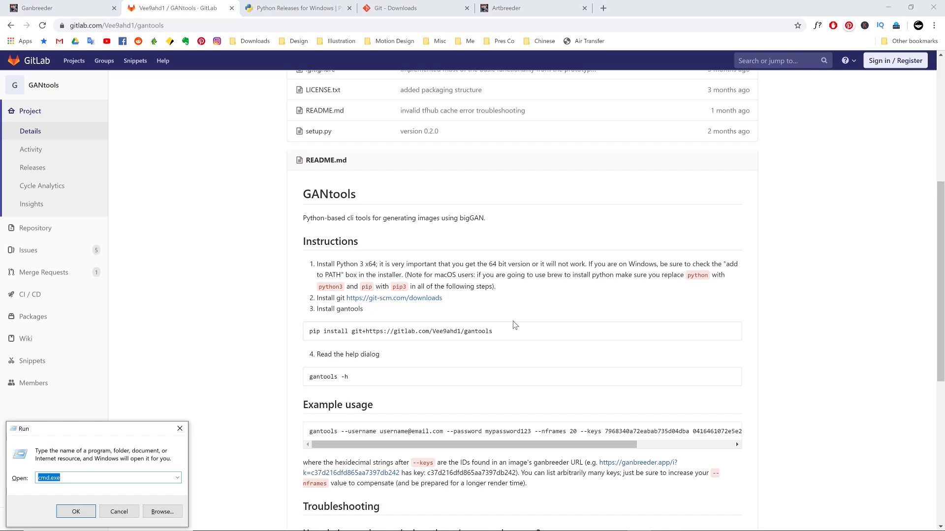
key("Return")
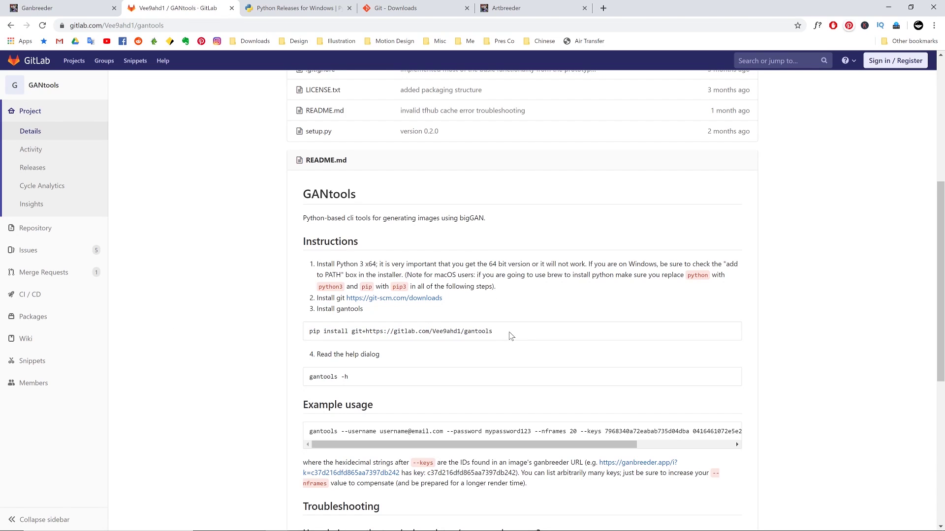
left_click_drag(509, 333, 309, 333)
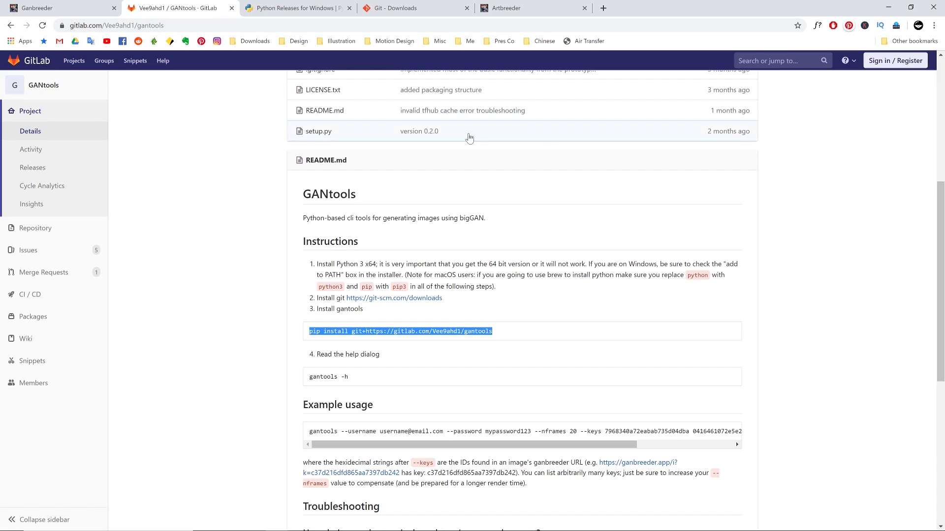
key("alt+Tab")
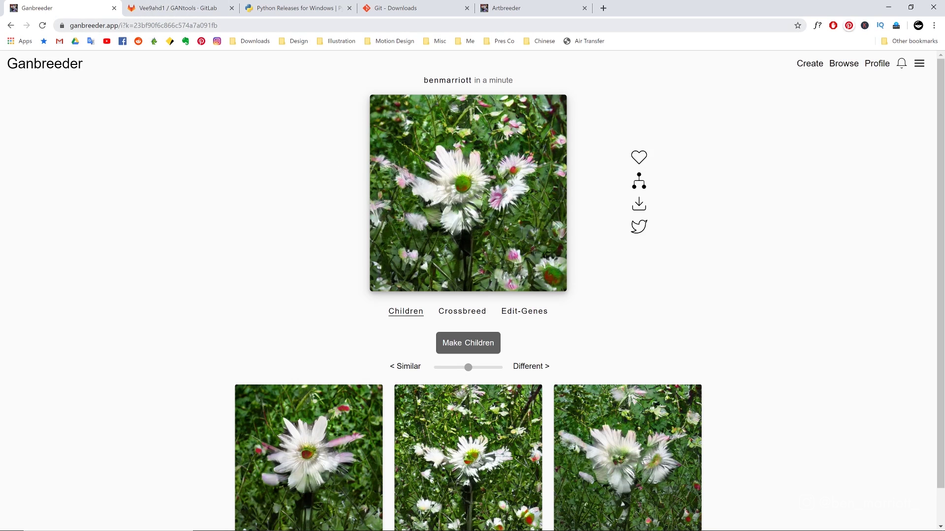
Step: Copy the image keys from the anemone, cougar, anemone and white dog Ganbreeder pages
double_click(198, 25)
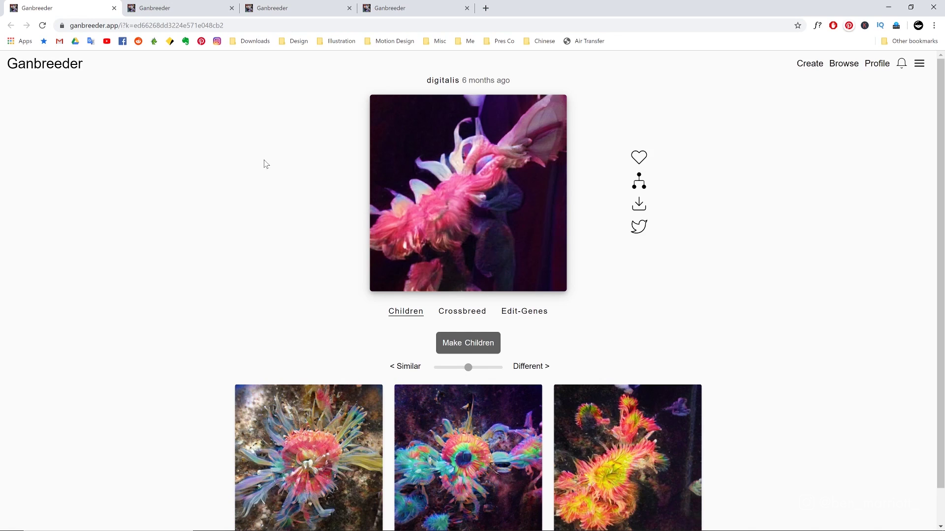
left_click(165, 15)
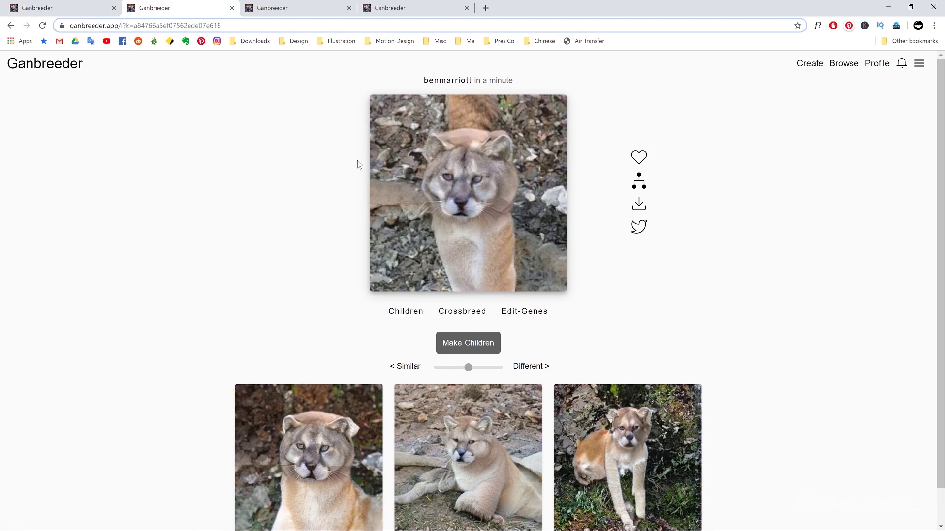
left_click(281, 15)
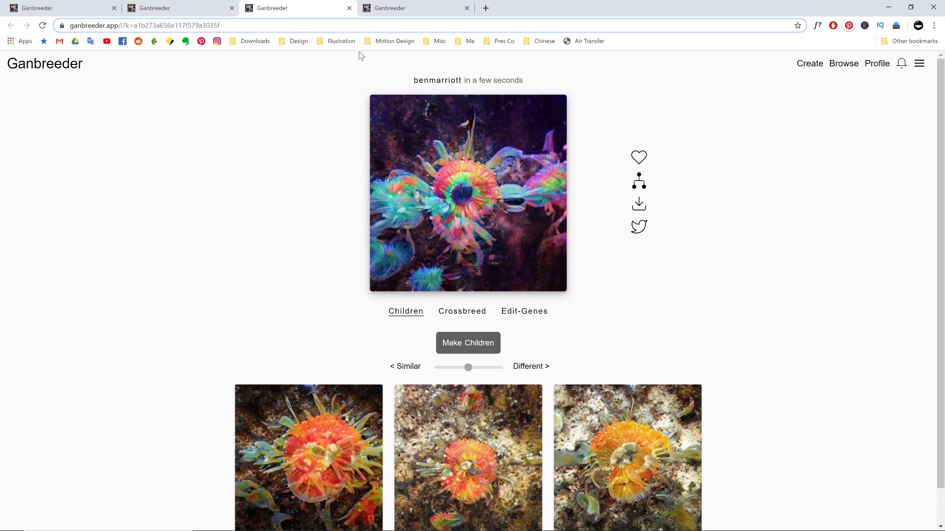
left_click(391, 14)
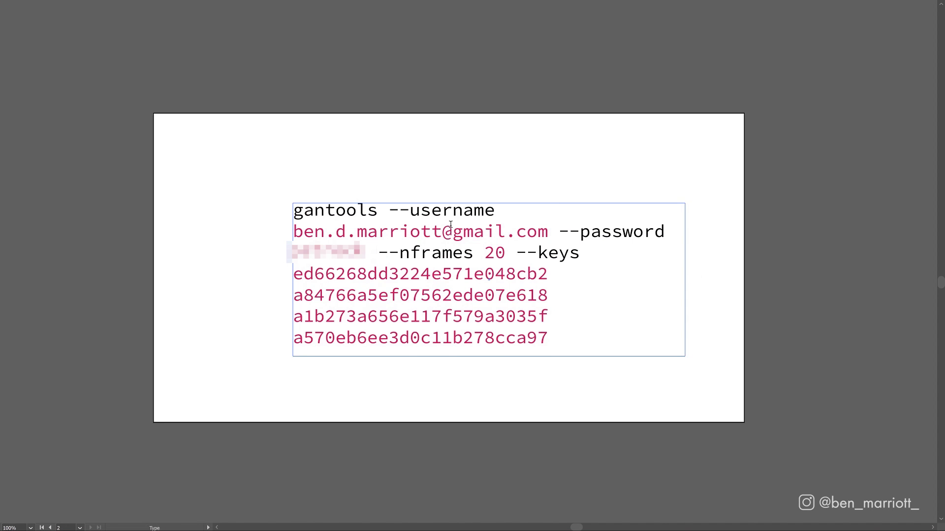
type("16")
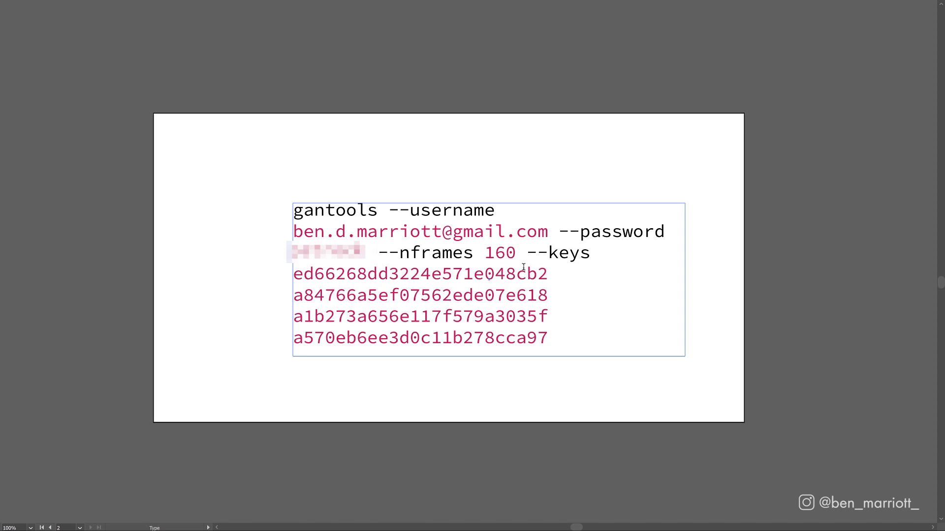
Step: Select the entire 160-frame gantools command text in the editor
mouse_move(548, 339)
left_mouse_down()
mouse_move(453, 316)
mouse_move(249, 211)
left_mouse_up()
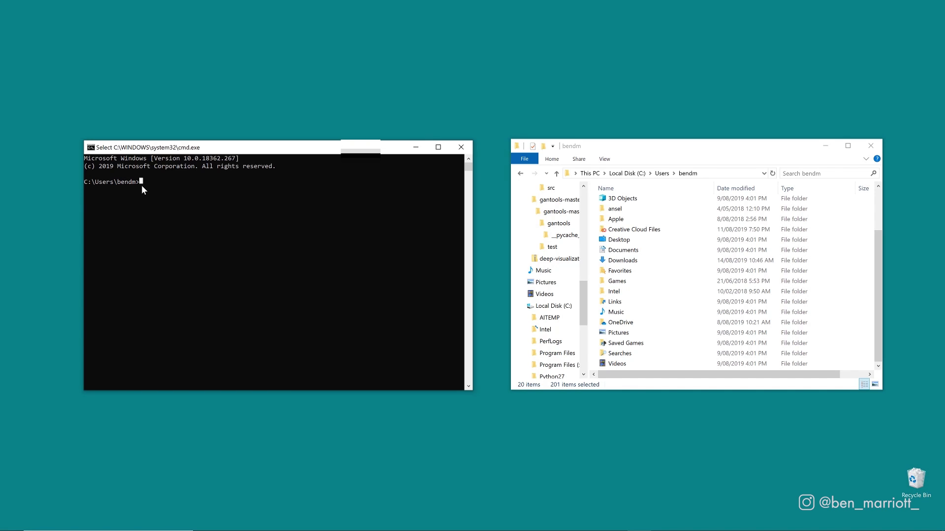
Step: Paste and run the gantools command, then select all 160 generated JPEG frames
right_click(429, 269)
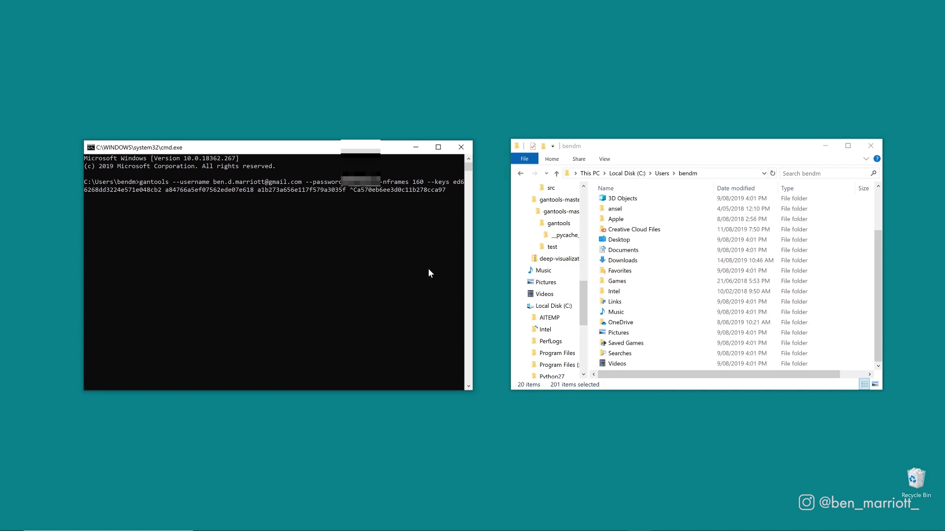
key("Return")
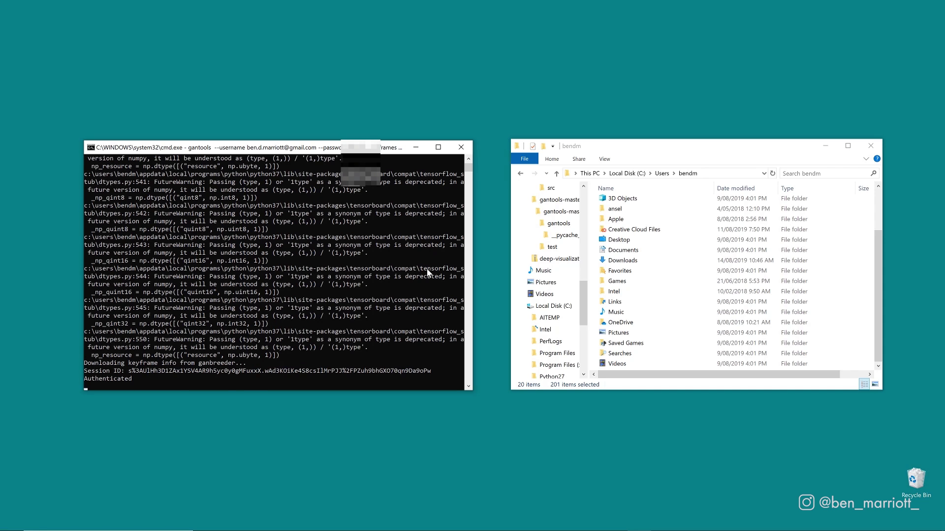
scroll(628, 303, "up", 3)
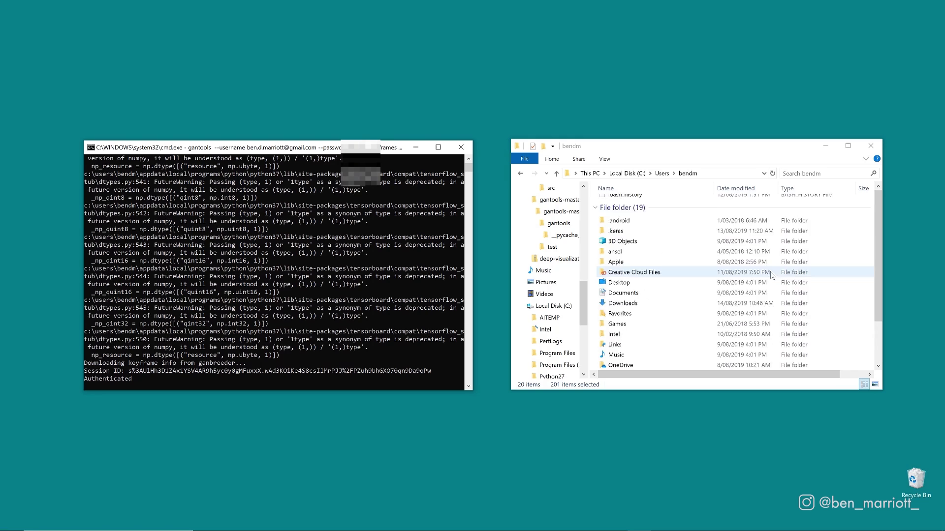
scroll(624, 310, "down", 3)
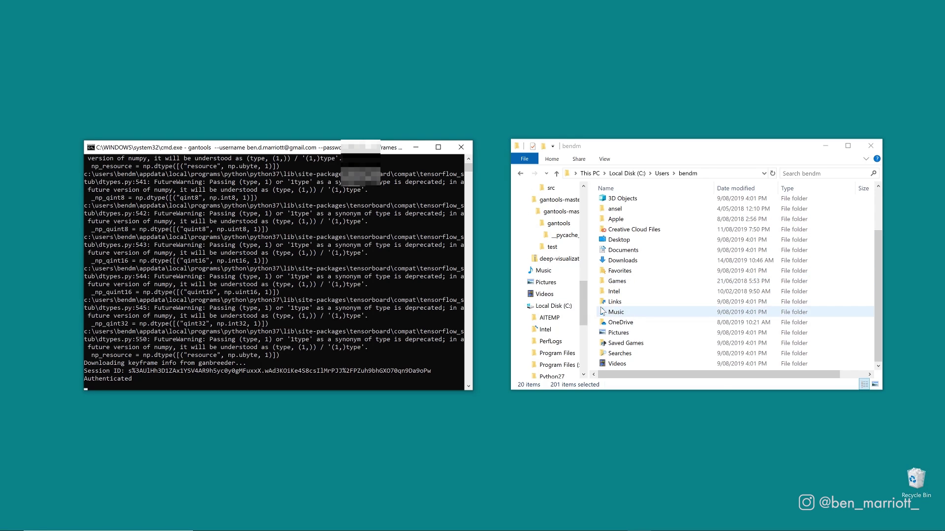
mouse_move(552, 306)
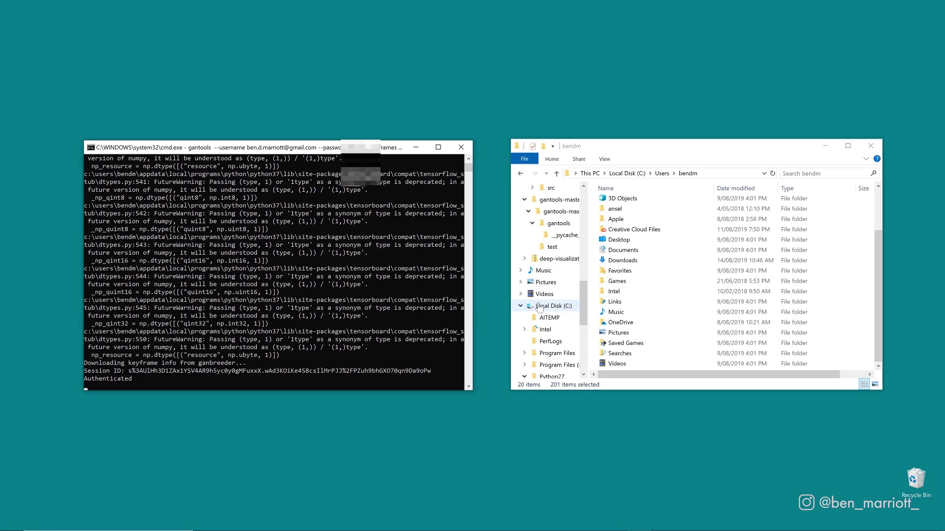
scroll(735, 293, "down", 2)
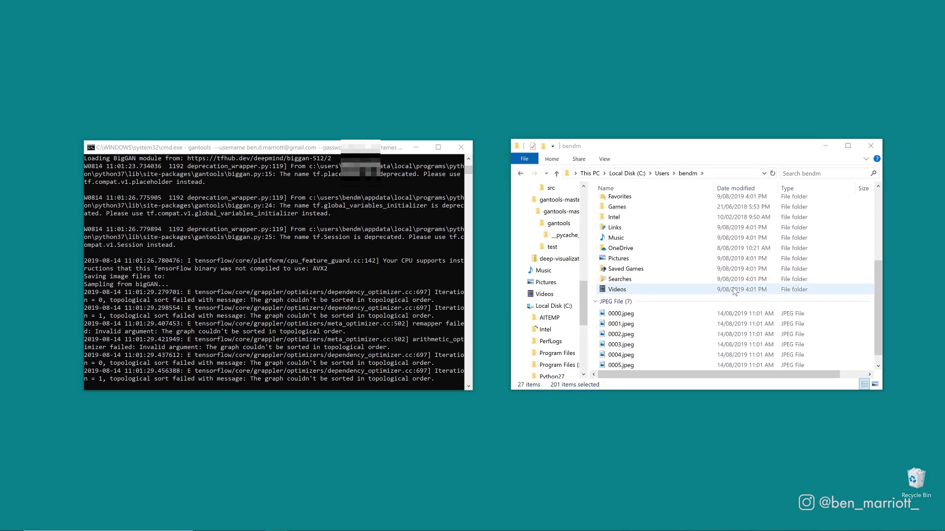
scroll(734, 292, "down", 1)
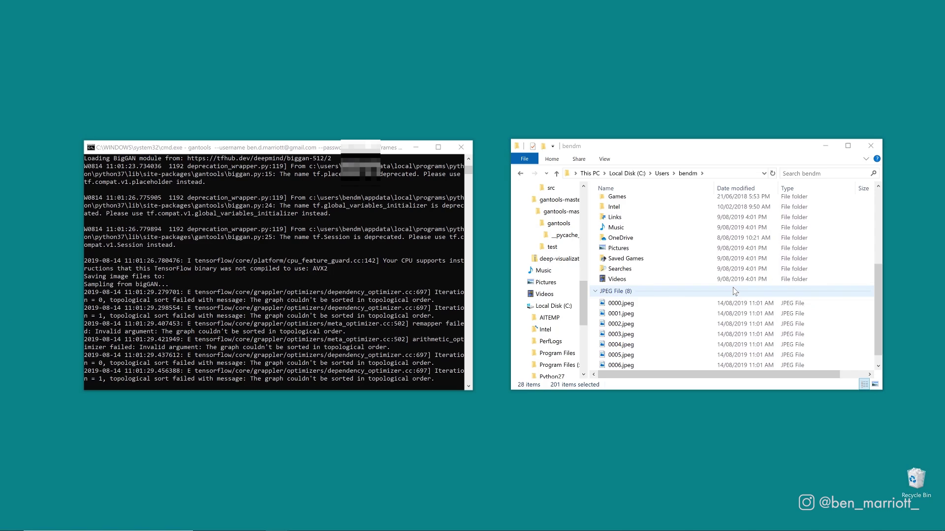
scroll(734, 292, "down", 1)
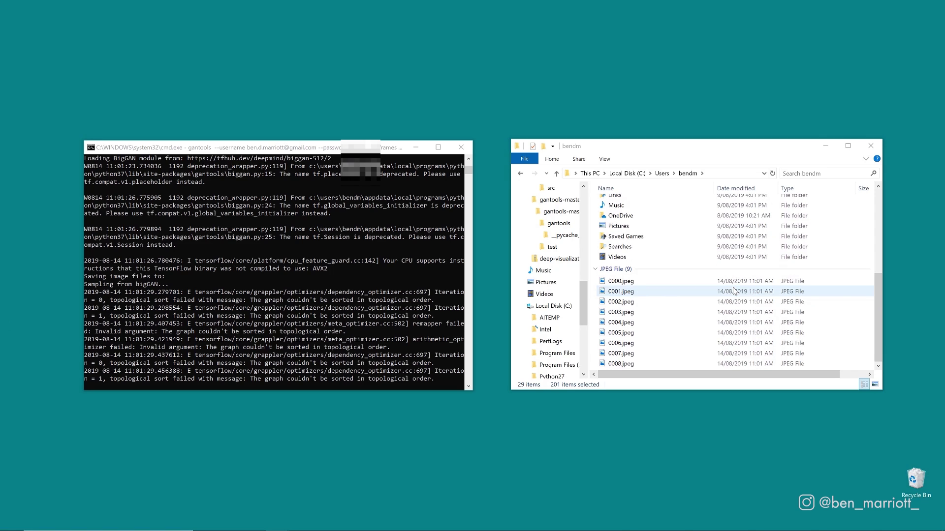
scroll(734, 293, "down", 15)
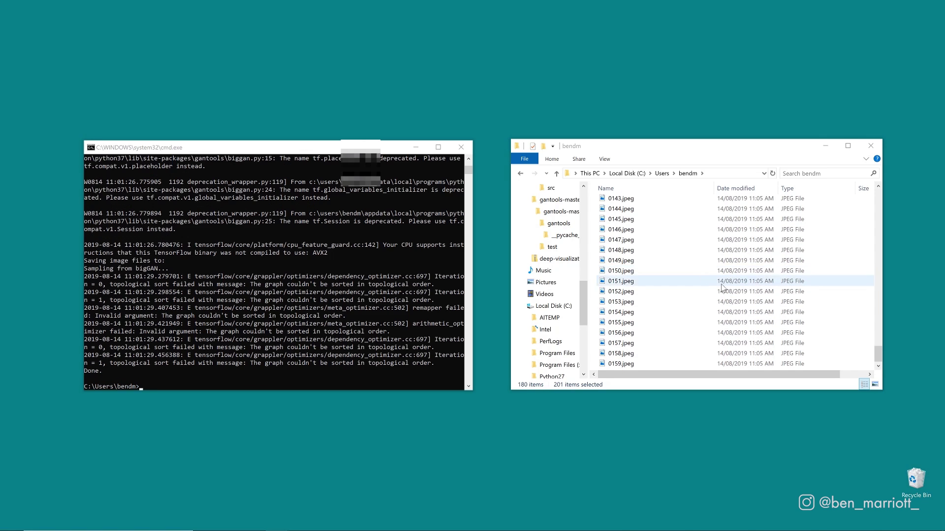
left_click(664, 363)
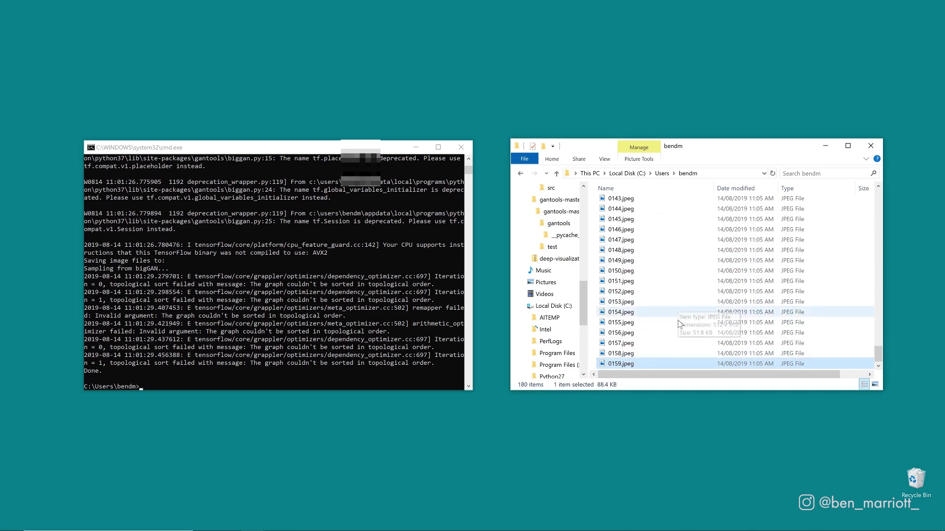
scroll(666, 245, "up", 9)
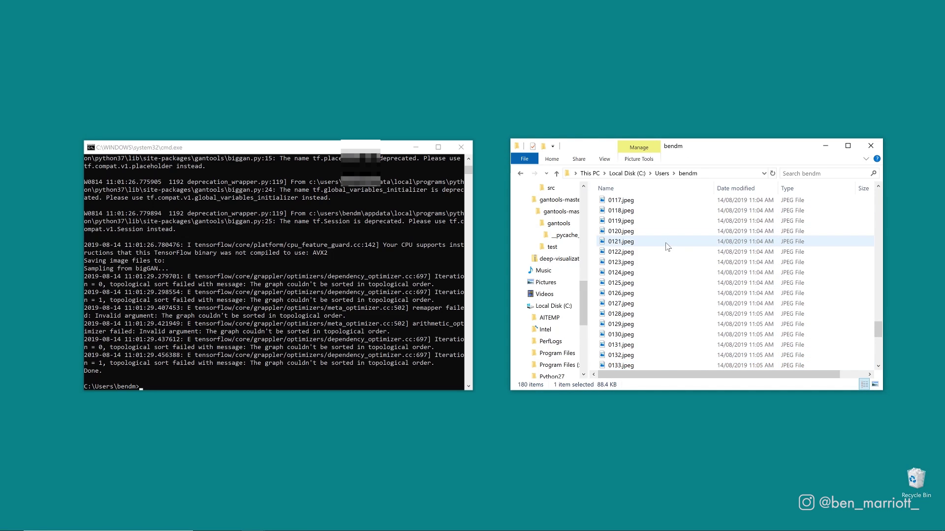
scroll(666, 247, "up", 20)
left_click(648, 235, "shift")
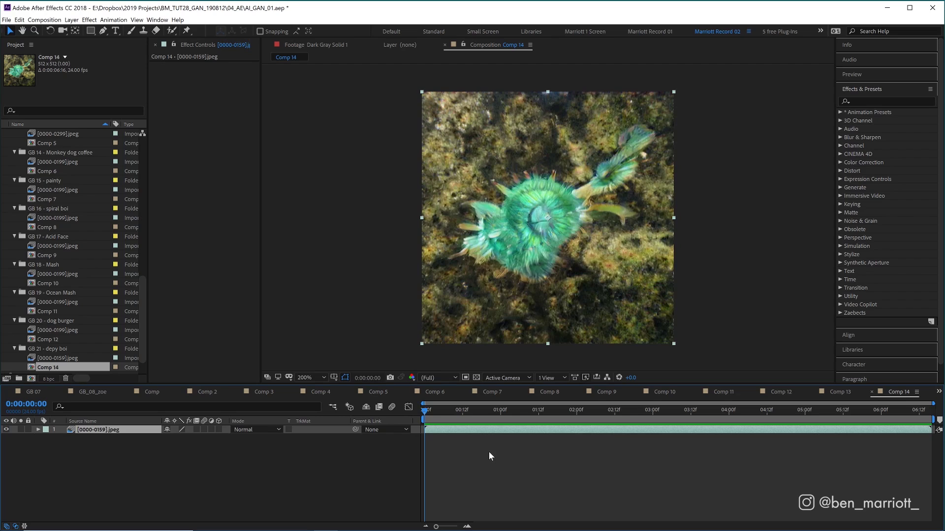
Step: Play the jellyfish, strawberry (Comp 2), dog burger (Comp 3) and horrifying person (Comp 4) morphs
key("space")
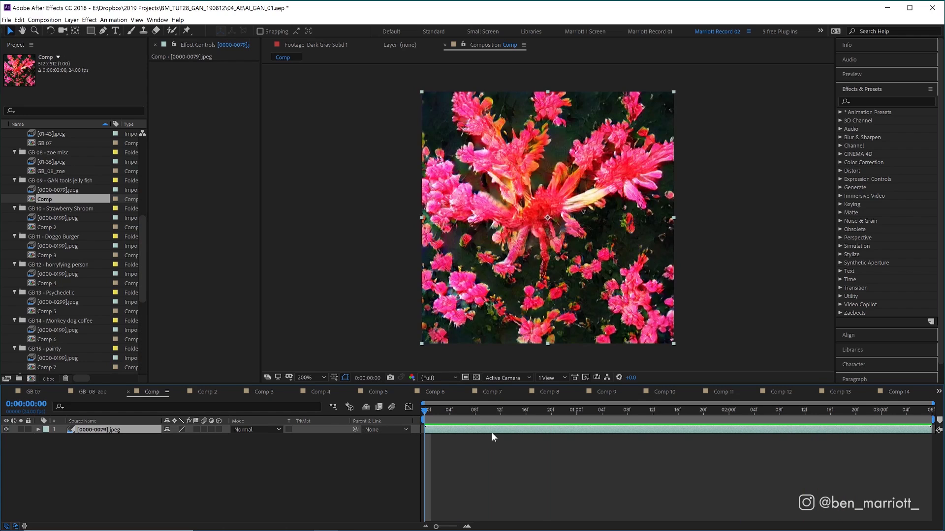
key("space")
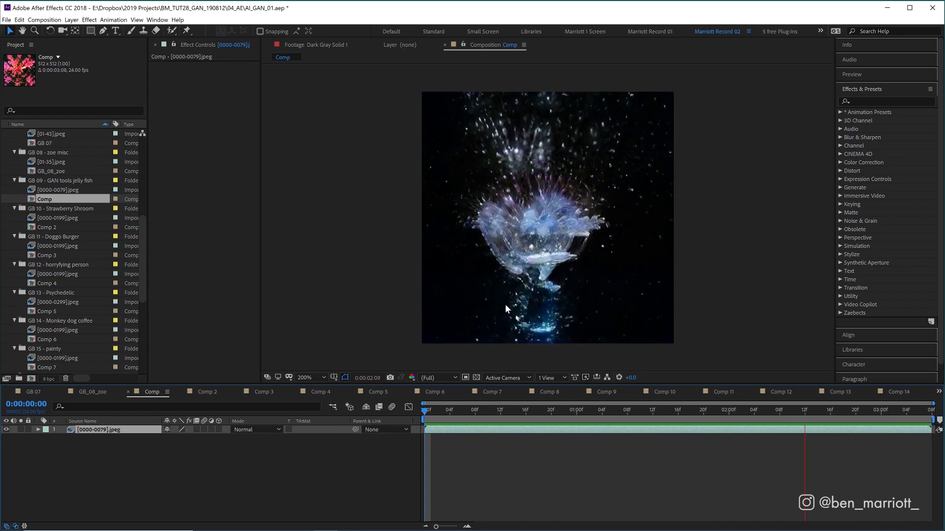
double_click(83, 225)
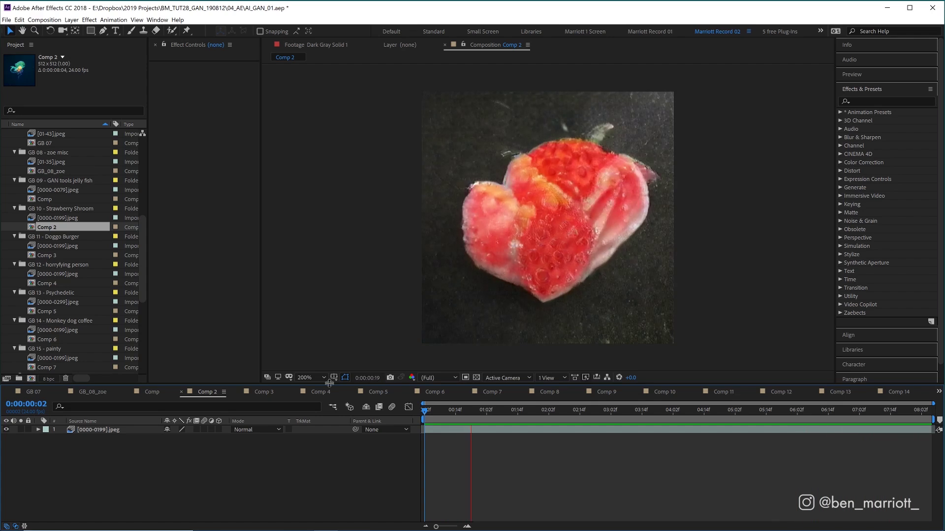
left_click(263, 391)
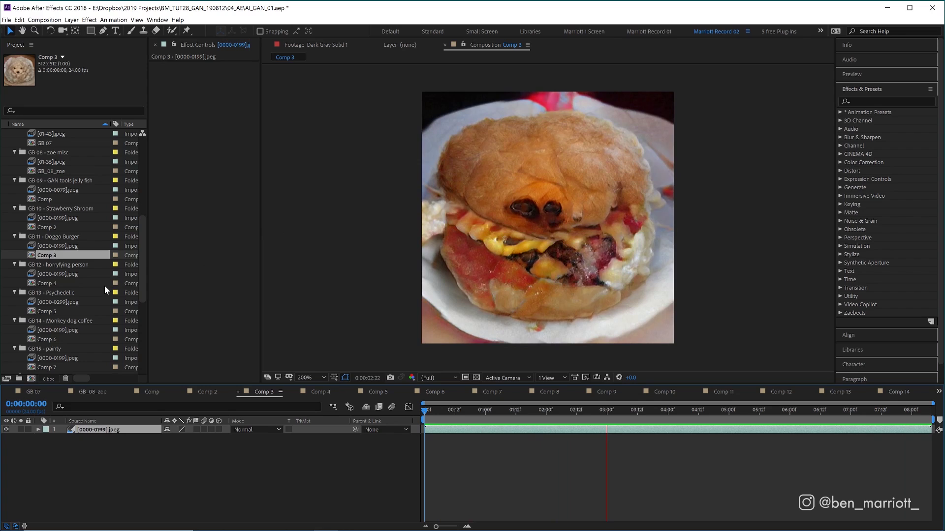
double_click(47, 283)
key("space")
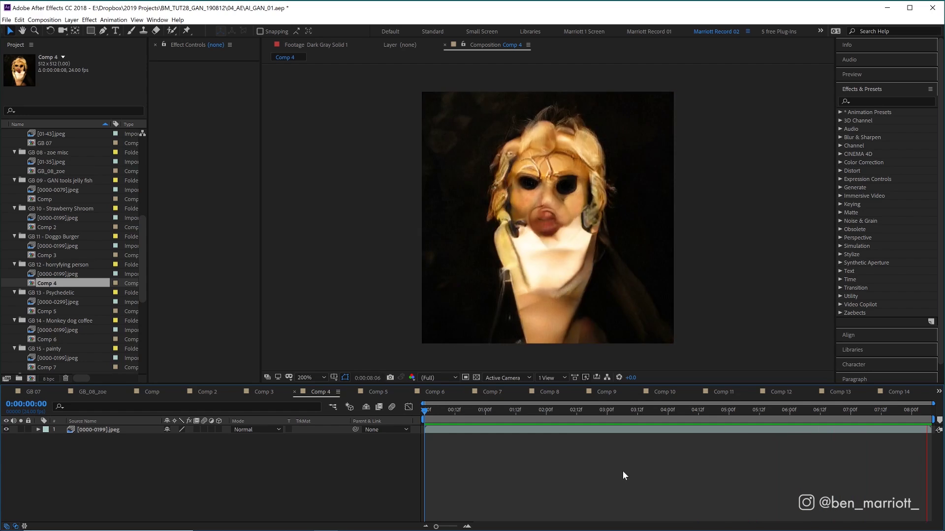
Step: Play the psychedelic, monkey, painty and spiral morphs (Comps 5–8), then open acid face Comp 9
double_click(47, 311)
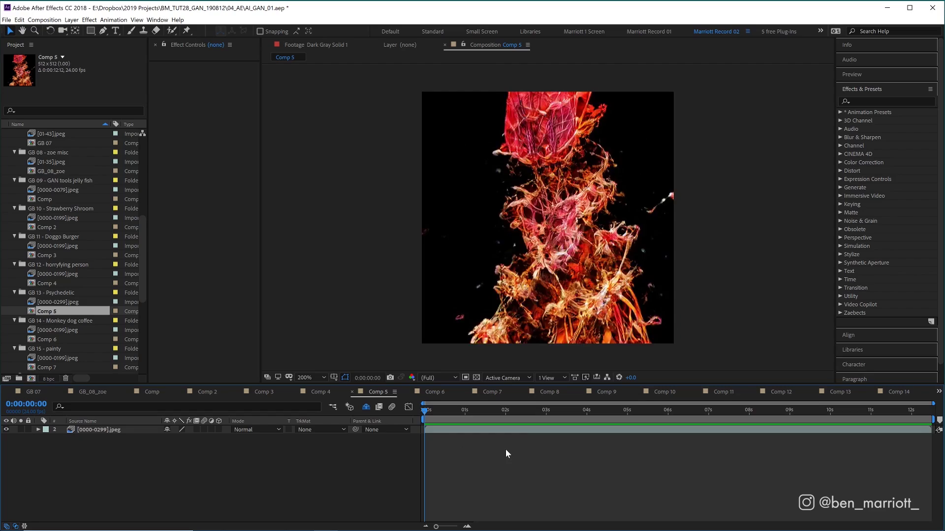
key("space")
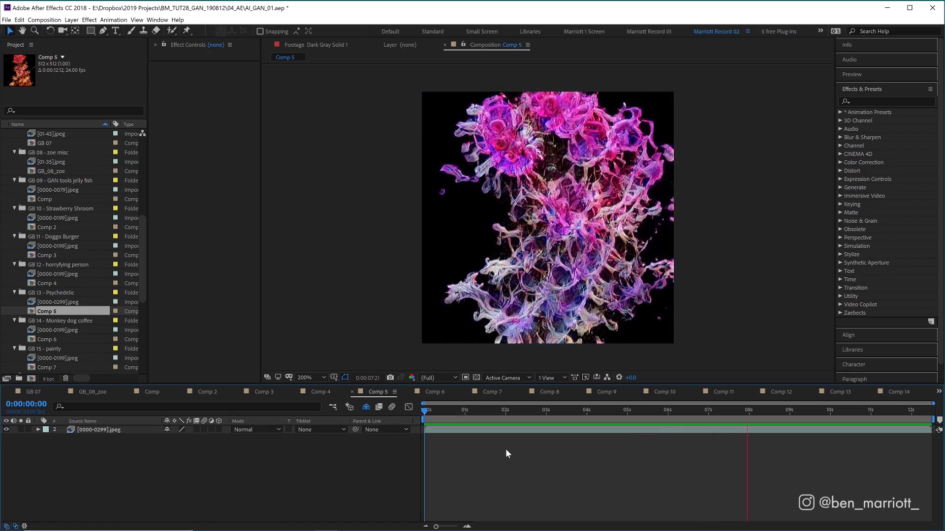
key("space")
key("space")
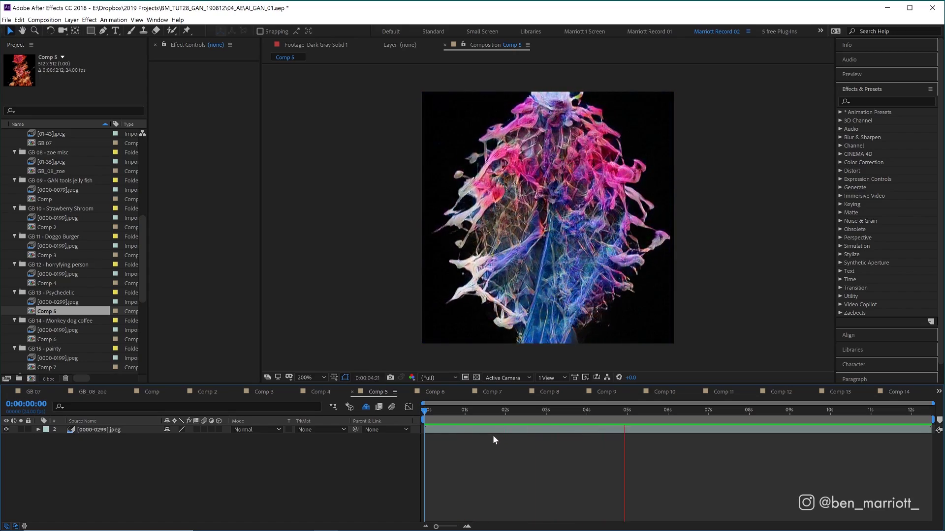
key("shift+period")
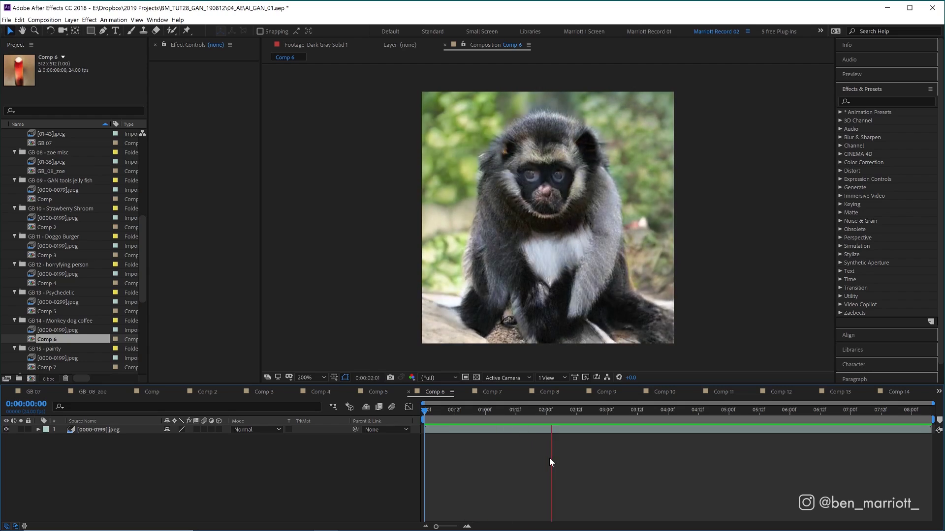
key("shift+period")
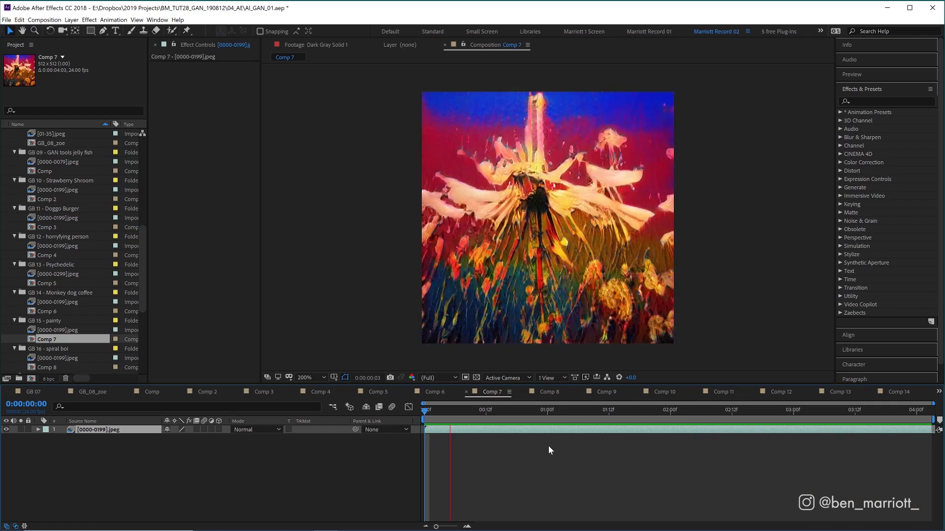
scroll(71, 355, "down", 1)
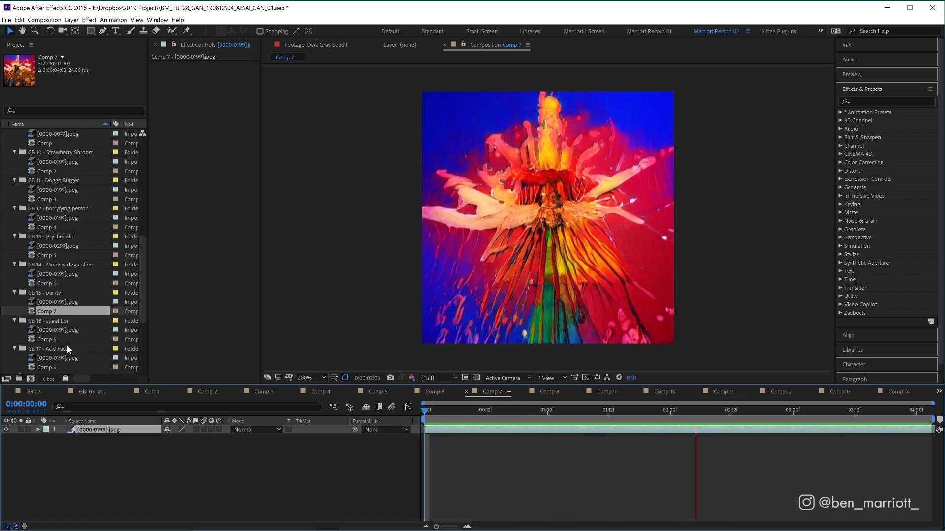
double_click(67, 341)
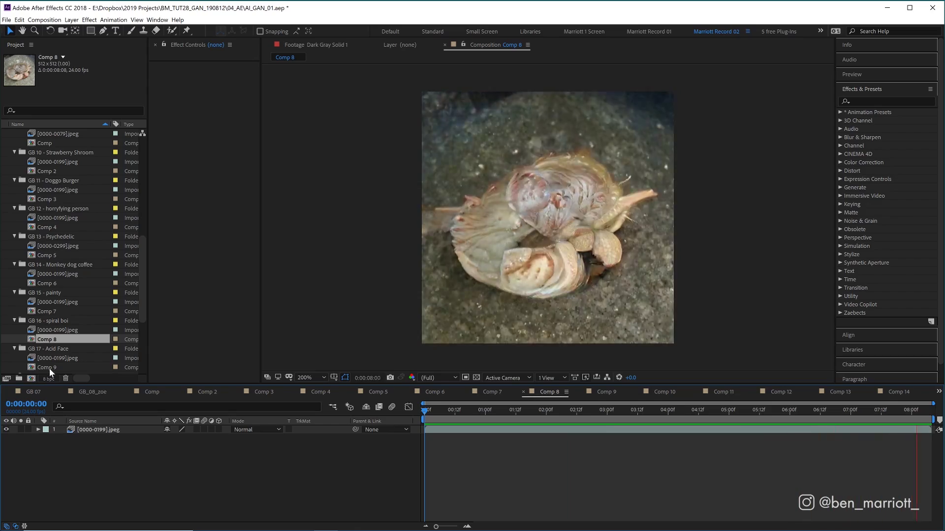
double_click(49, 368)
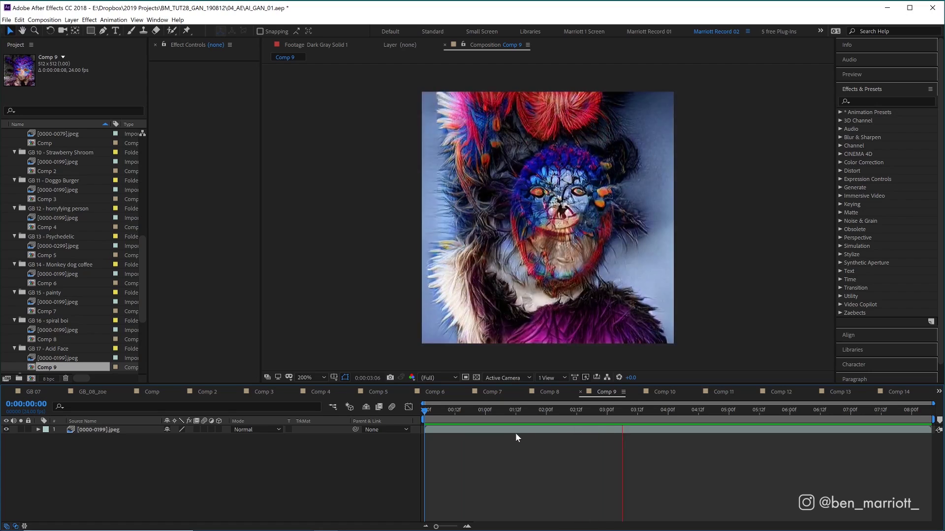
scroll(30, 292, "down", 2)
Step: Open and play the Mash, Ocean Mash and dog burger morphs in Comps 10, 11 and 12
double_click(48, 338)
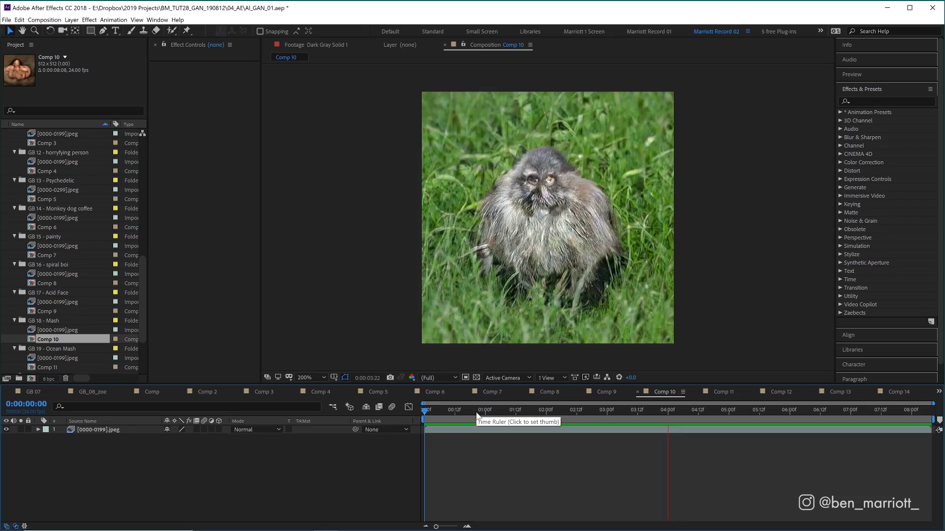
double_click(68, 367)
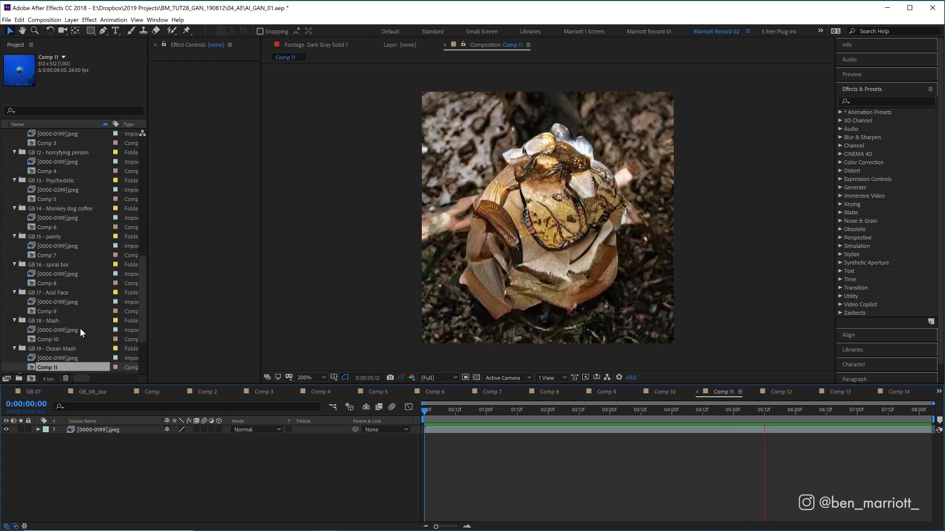
scroll(79, 328, "down", 2)
scroll(73, 354, "down", 2)
double_click(47, 338)
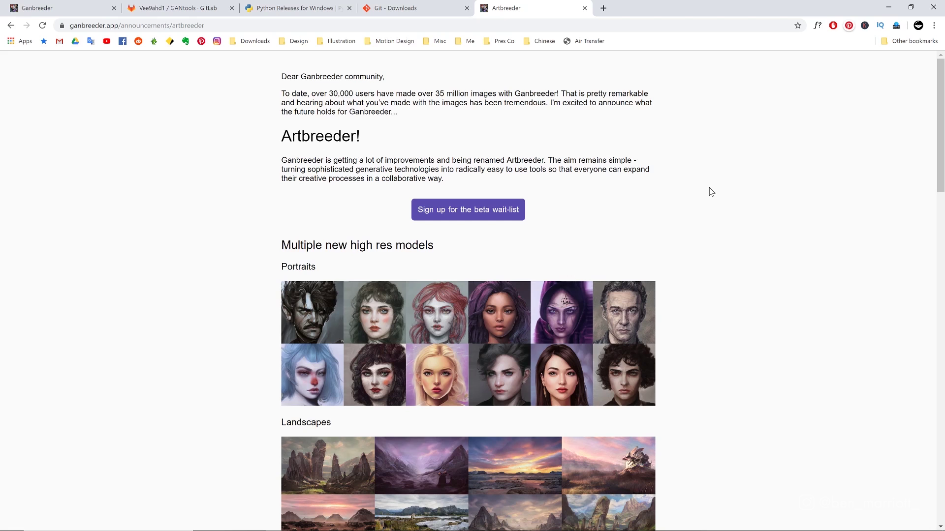
scroll(711, 192, "down", 1)
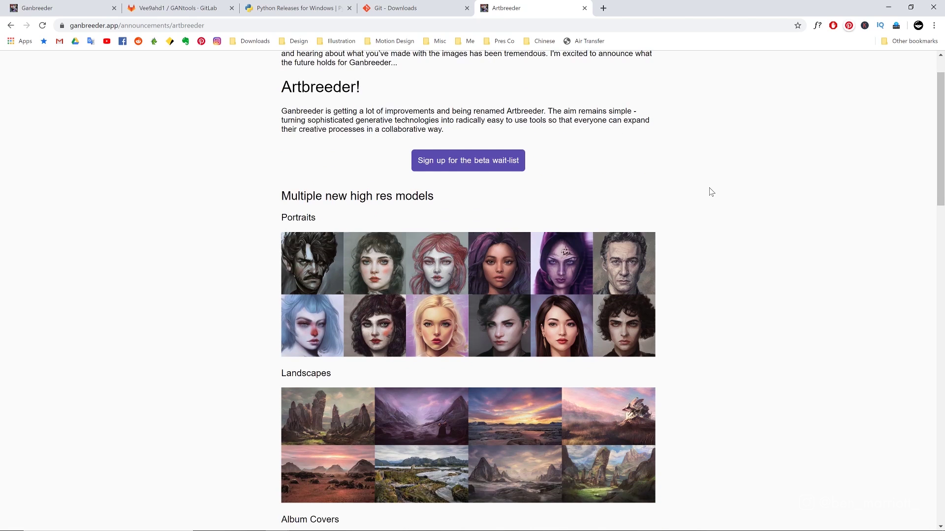
scroll(710, 191, "down", 1)
scroll(464, 165, "down", 3)
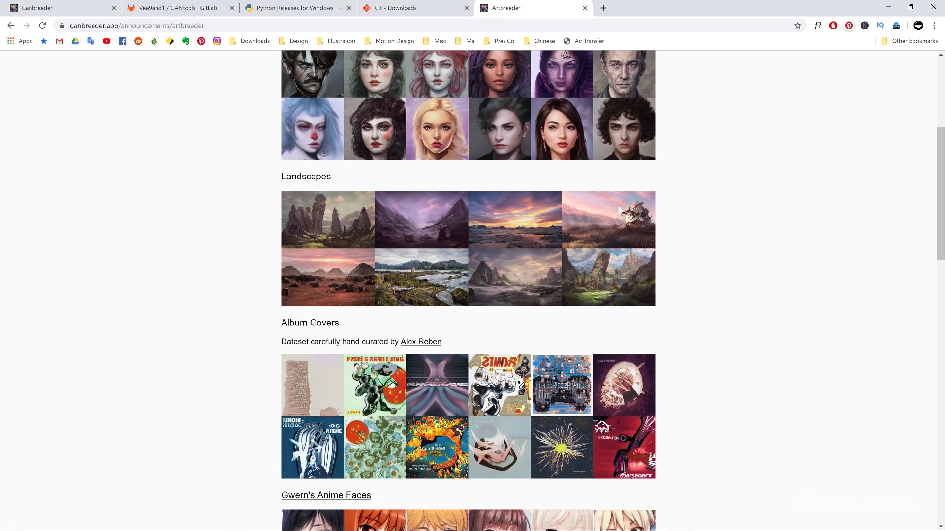
scroll(694, 287, "down", 1)
scroll(694, 287, "down", 1)
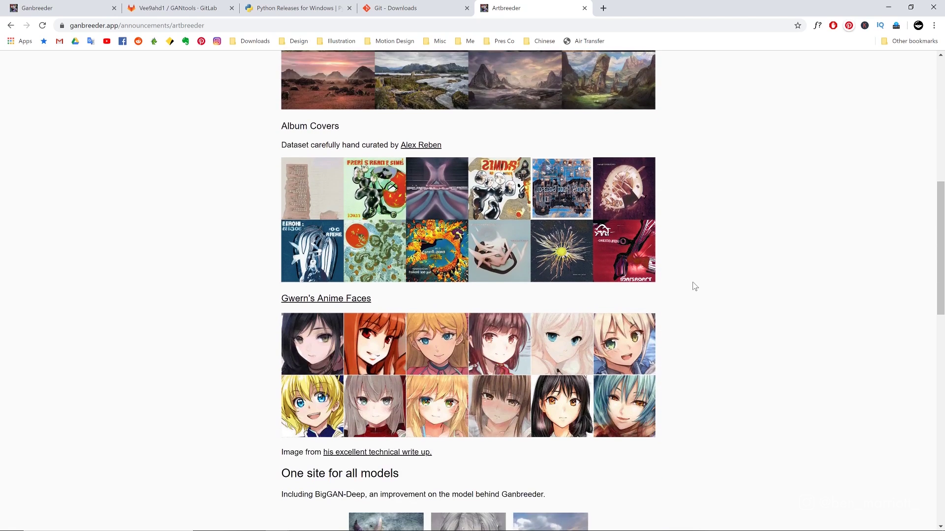
scroll(694, 287, "down", 2)
scroll(694, 286, "down", 2)
scroll(694, 287, "down", 1)
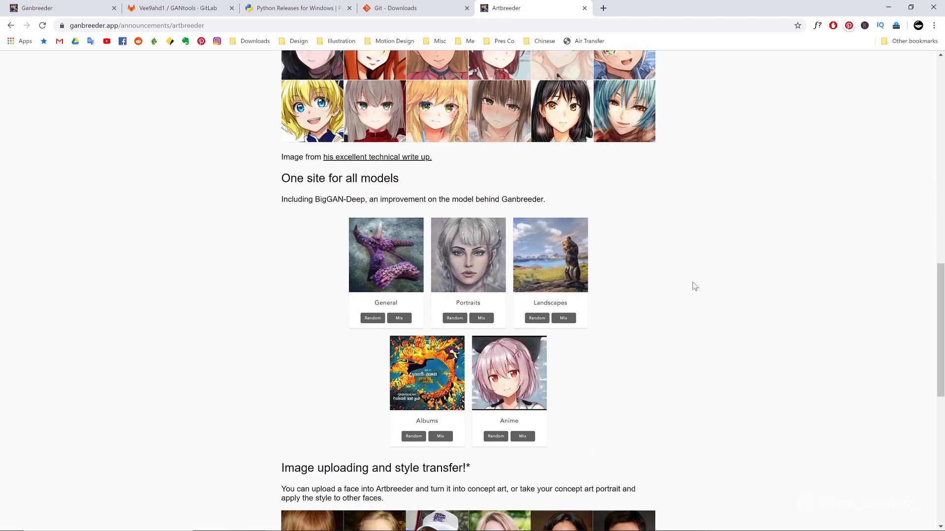
scroll(694, 286, "down", 1)
scroll(694, 287, "down", 1)
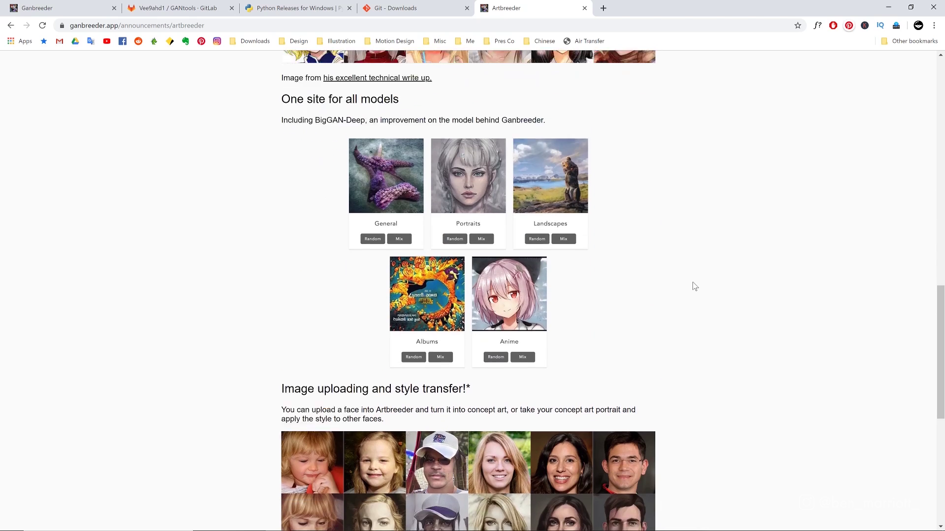
scroll(694, 286, "down", 2)
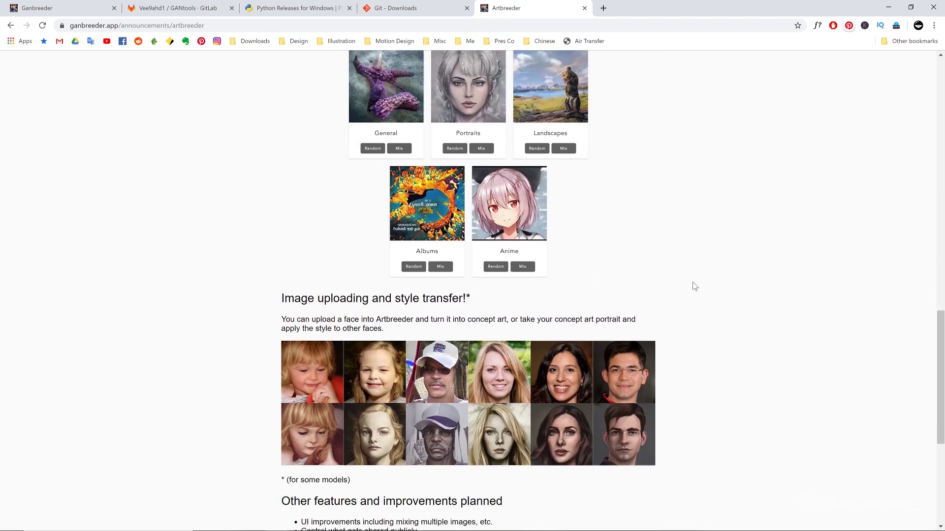
scroll(694, 286, "down", 1)
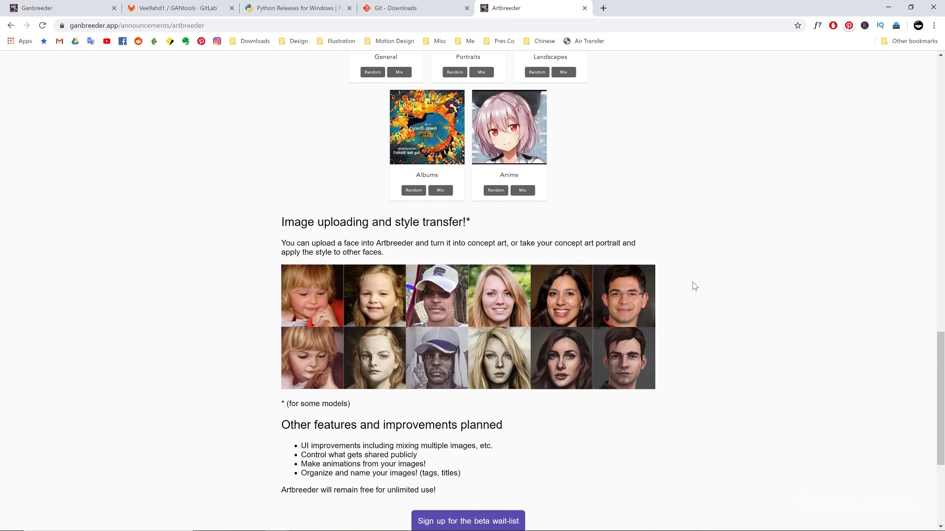
scroll(694, 286, "down", 1)
scroll(675, 270, "down", 1)
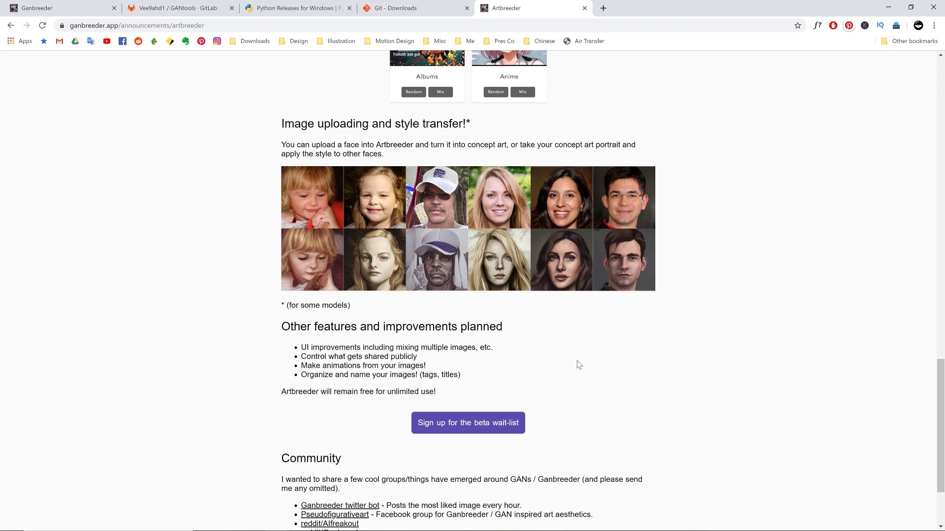
scroll(578, 364, "down", 1)
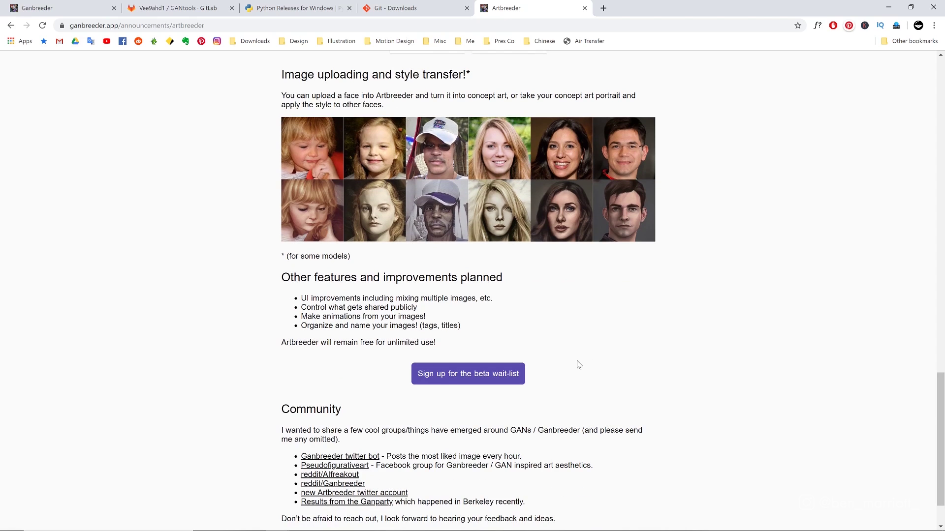